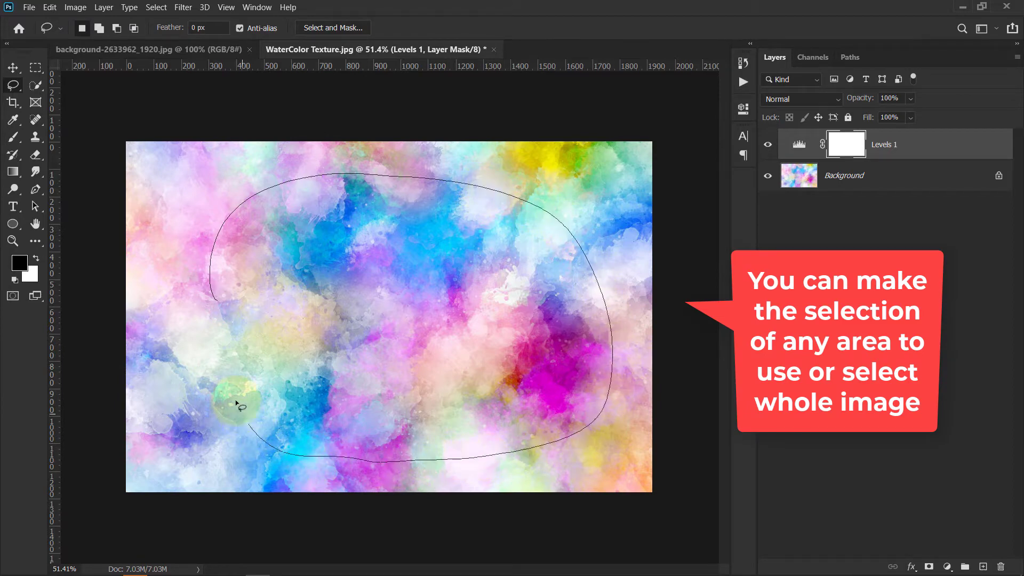
# - Finish a rounded freehand lasso selection over the middle of the watercolor texture
pyautogui.moveTo(224, 310); pyautogui.dragTo(227, 316)
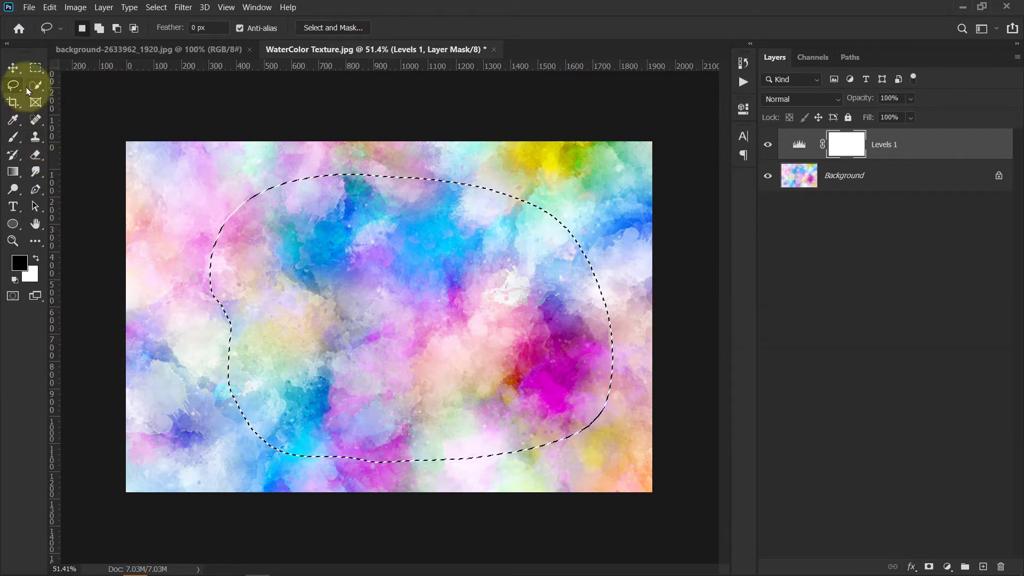
pyautogui.rightClick(387, 266)
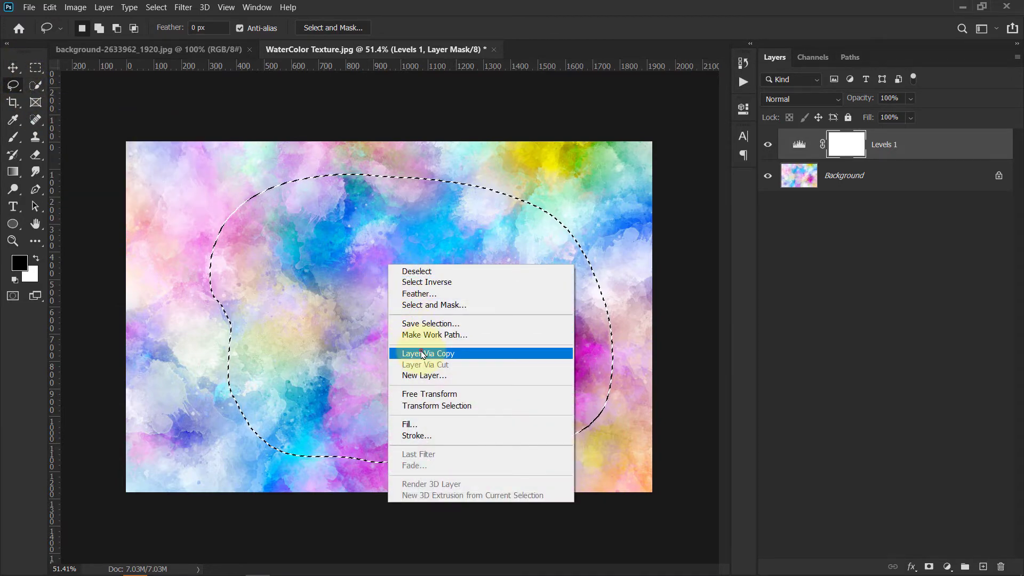
pyautogui.click(421, 352)
pyautogui.hotkey('ctrl', 'z')
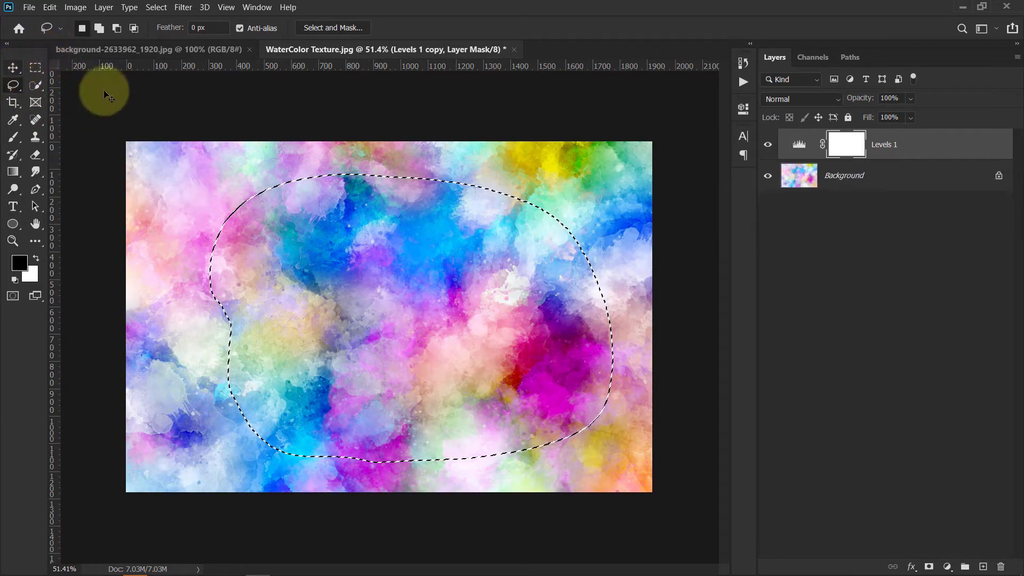
# - Copy the selected area of the Background layer onto a new layer and hide the Background layer
pyautogui.click(815, 186)
pyautogui.rightClick(406, 266)
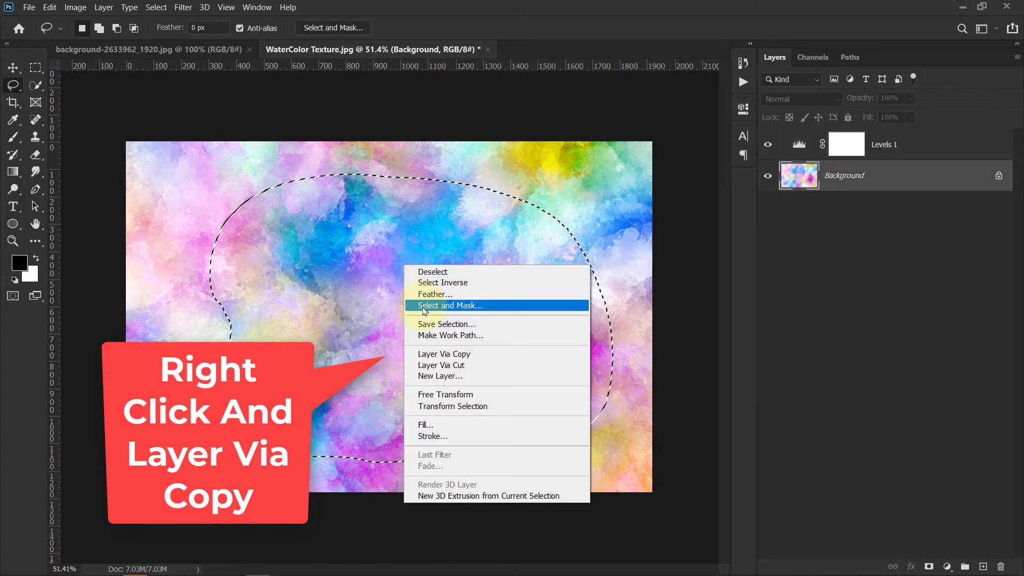
pyautogui.click(451, 355)
pyautogui.click(13, 67)
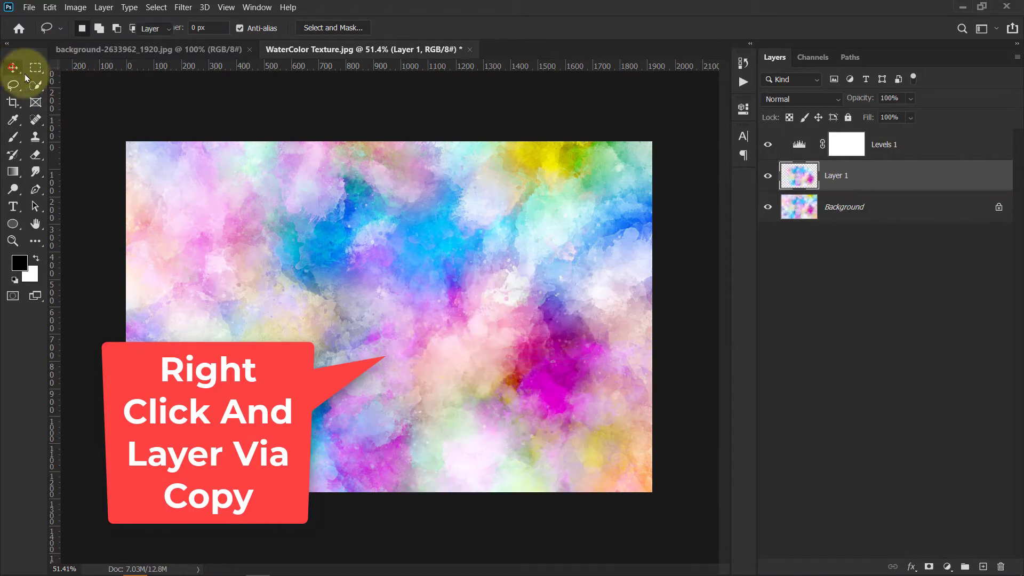
pyautogui.click(767, 208)
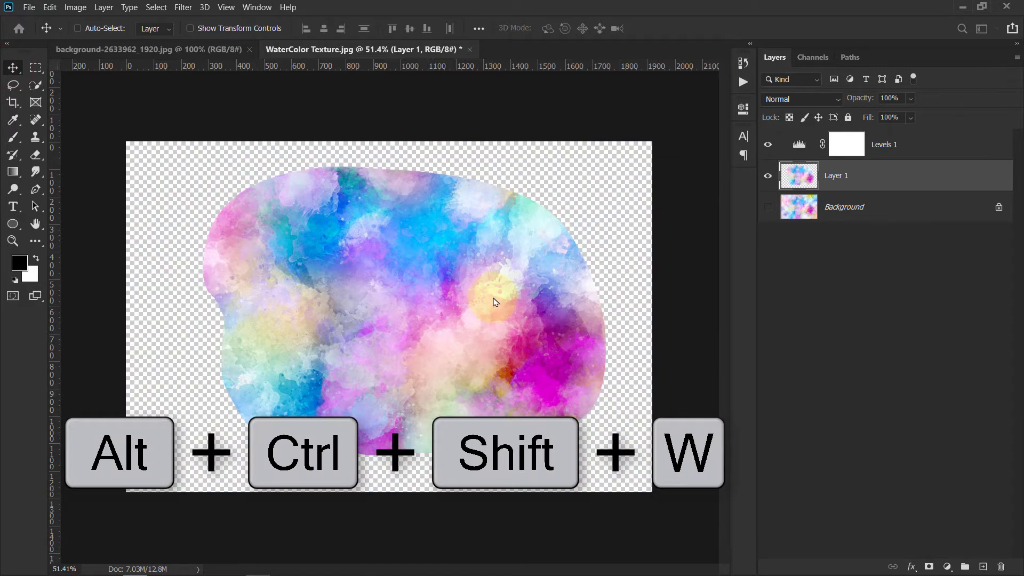
# - Export the document as a transparent PNG, saving it as WaterColor Texture.png in the same folder
pyautogui.hotkey('alt', 'ctrl', 'shift', 'w')
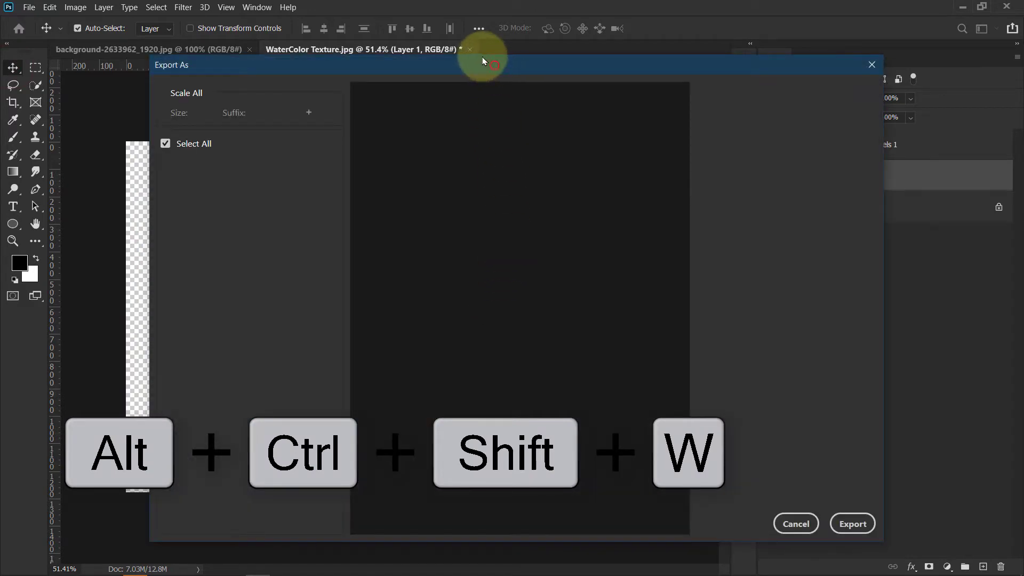
pyautogui.moveTo(484, 60); pyautogui.dragTo(464, 44)
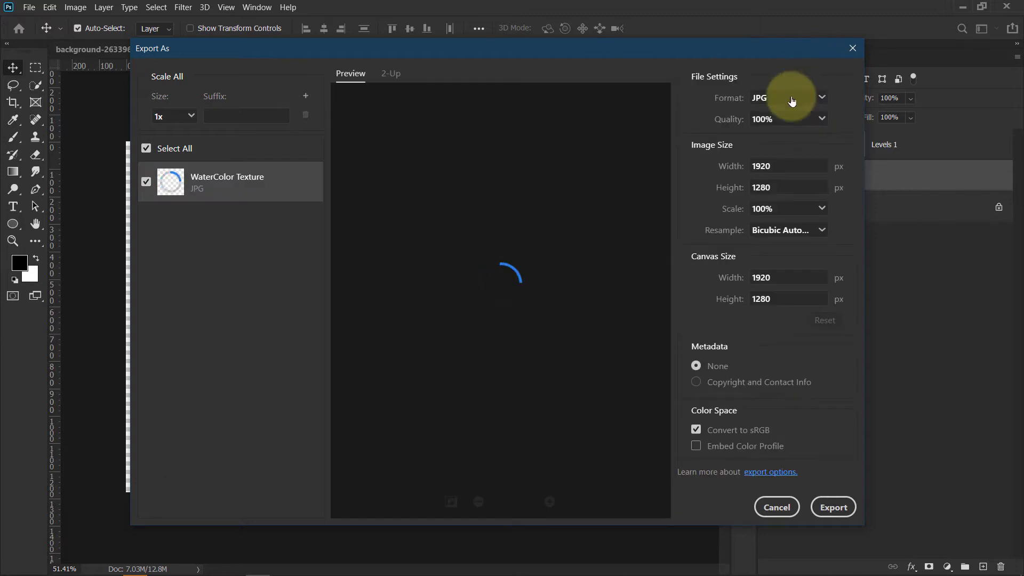
pyautogui.click(792, 101)
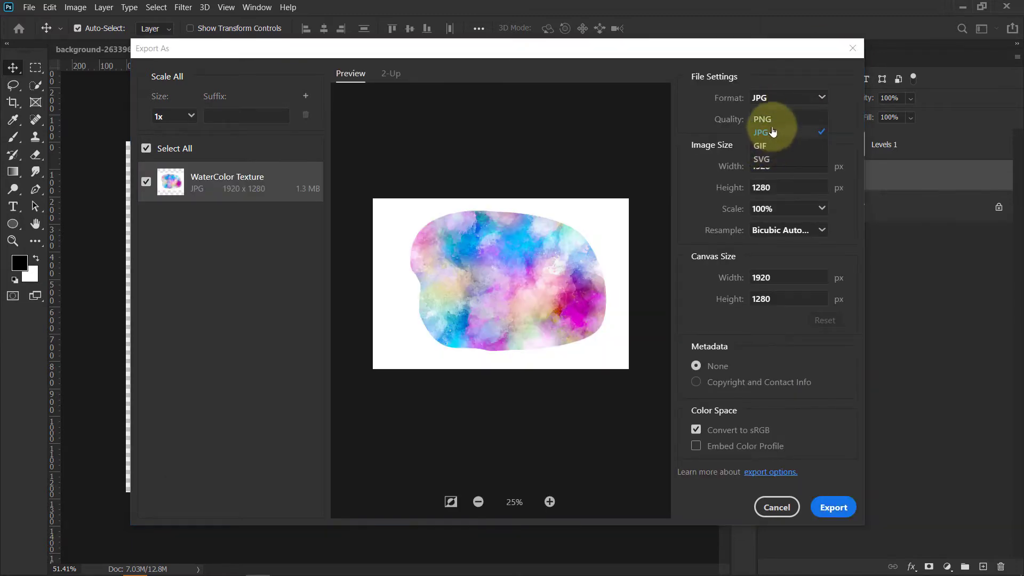
pyautogui.click(768, 121)
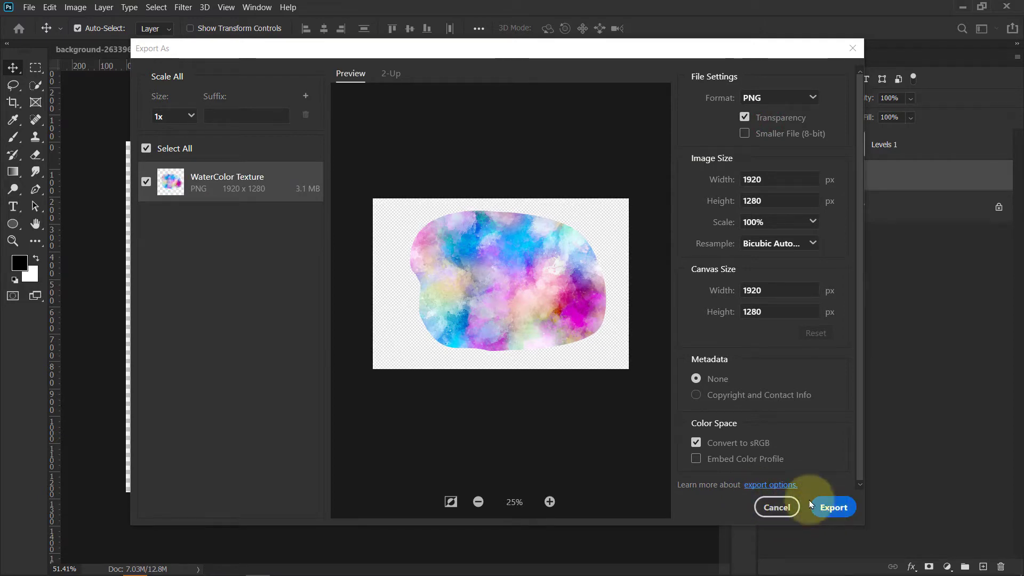
pyautogui.click(696, 442)
pyautogui.click(831, 509)
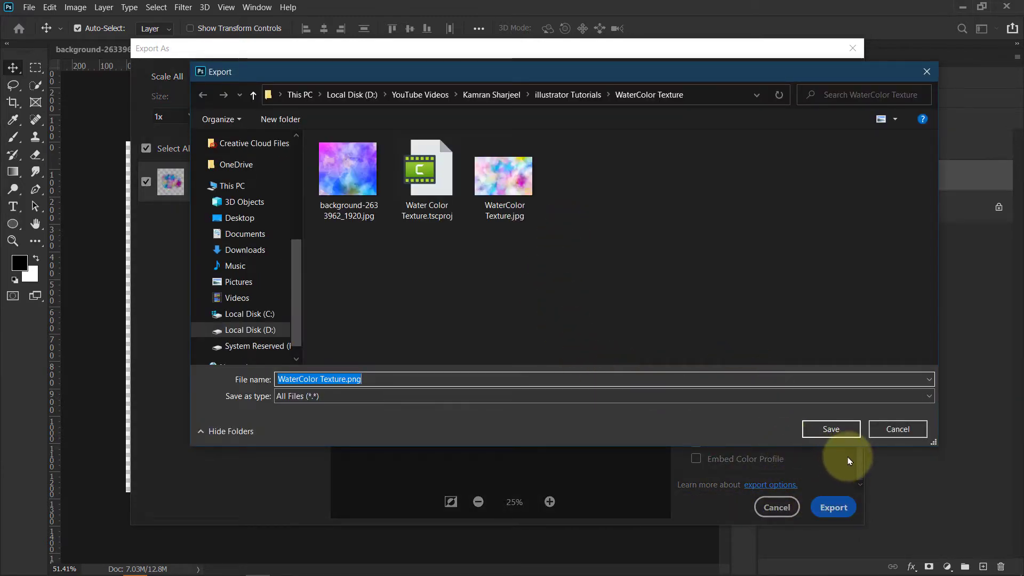
pyautogui.click(845, 428)
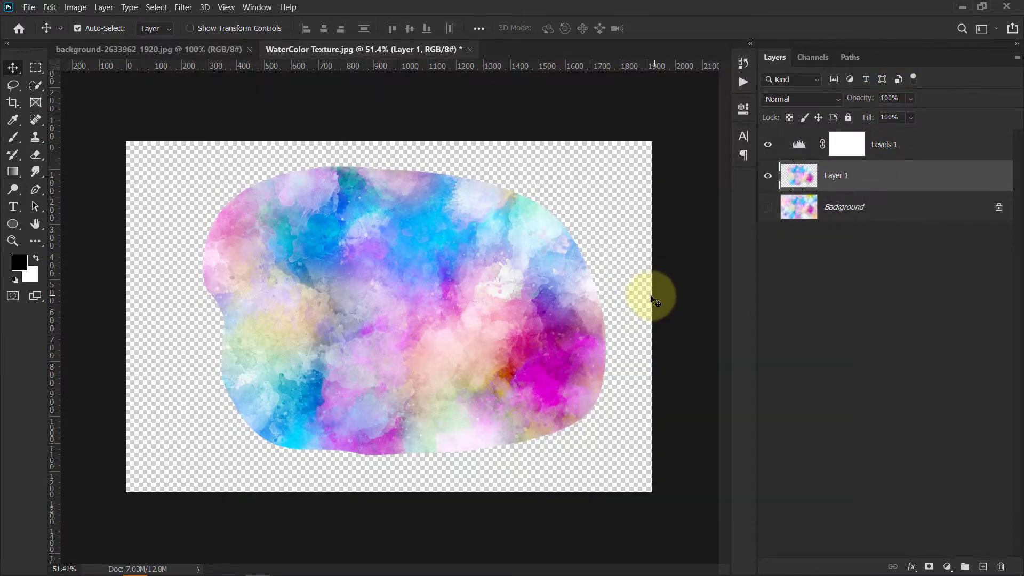
# - In the background-2633962_1920 image, lasso a rounded freehand selection covering most of the texture
pyautogui.click(145, 51)
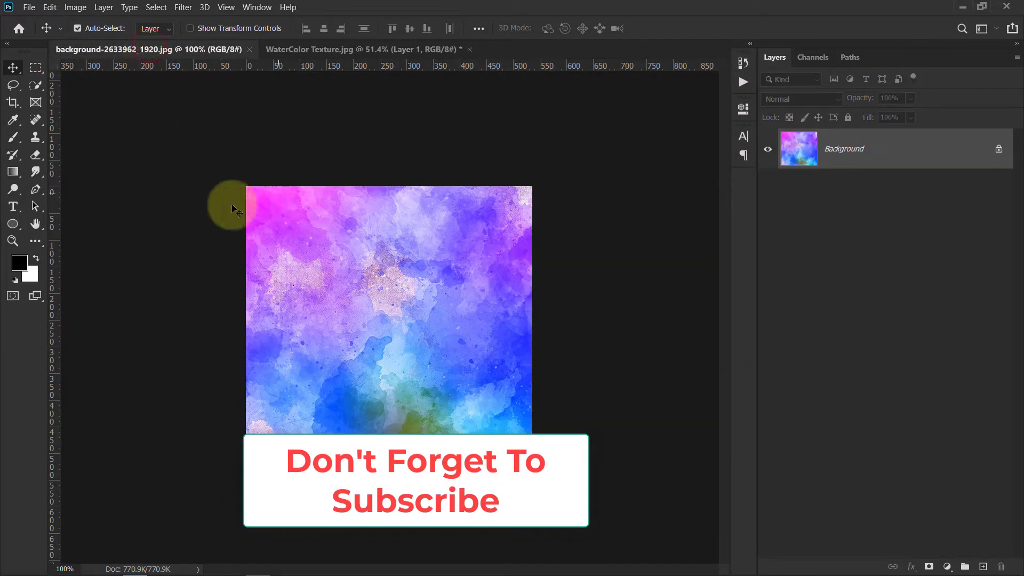
pyautogui.click(14, 88)
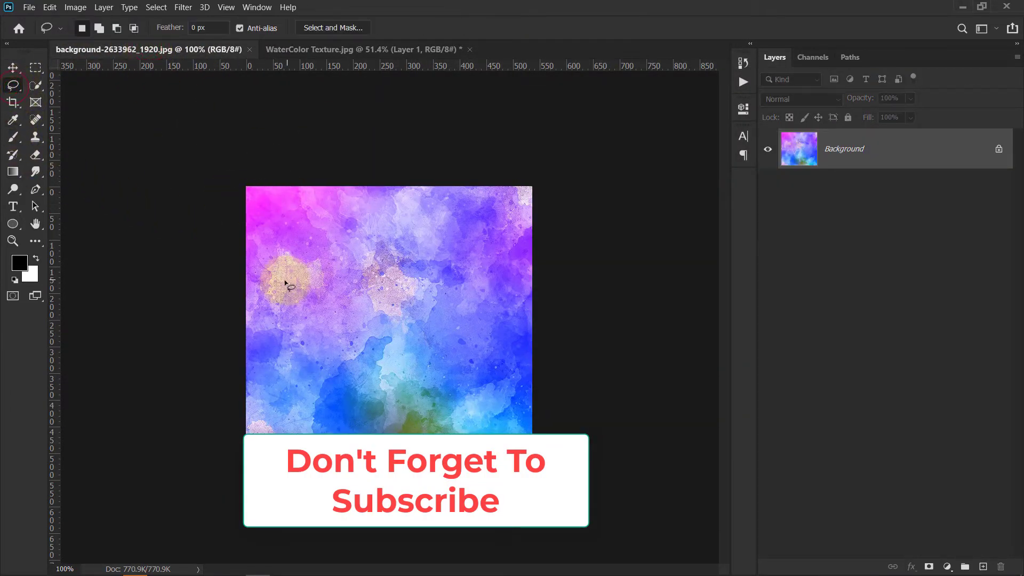
pyautogui.moveTo(260, 272)
pyautogui.mouseDown()
pyautogui.moveTo(285, 234)
pyautogui.moveTo(353, 210)
pyautogui.moveTo(425, 210)
pyautogui.moveTo(479, 244)
pyautogui.mouseUp()
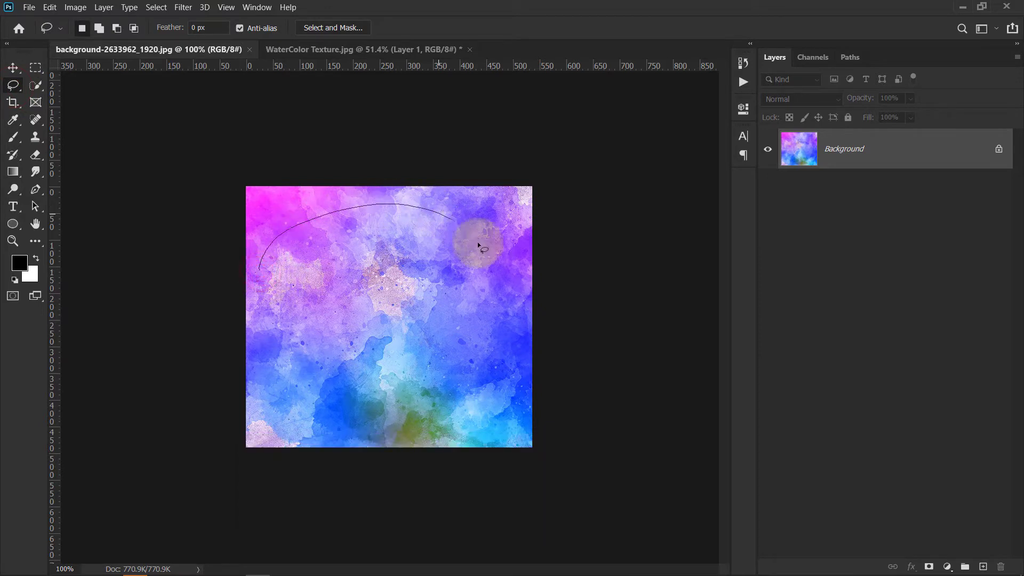
pyautogui.moveTo(437, 432)
pyautogui.mouseDown()
pyautogui.moveTo(384, 423)
pyautogui.moveTo(334, 401)
pyautogui.mouseUp()
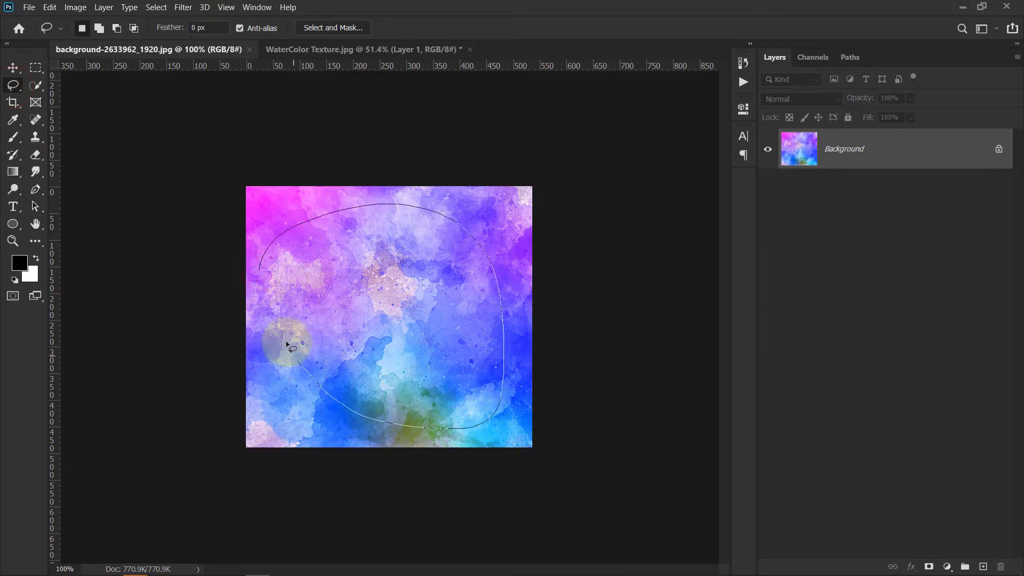
pyautogui.moveTo(265, 297); pyautogui.dragTo(264, 300)
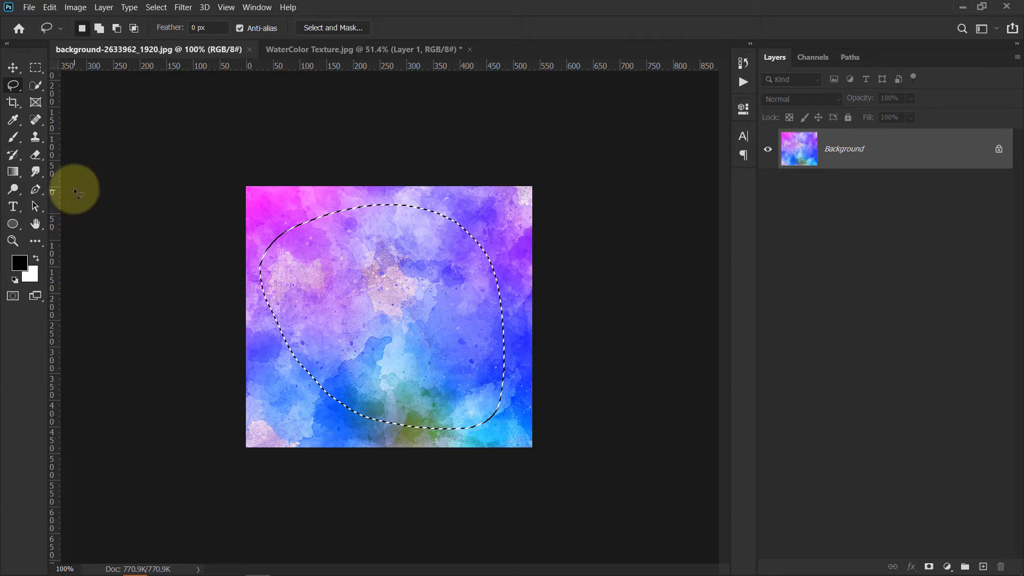
# - Copy the selection onto a new layer and hide the Background layer
pyautogui.rightClick(378, 265)
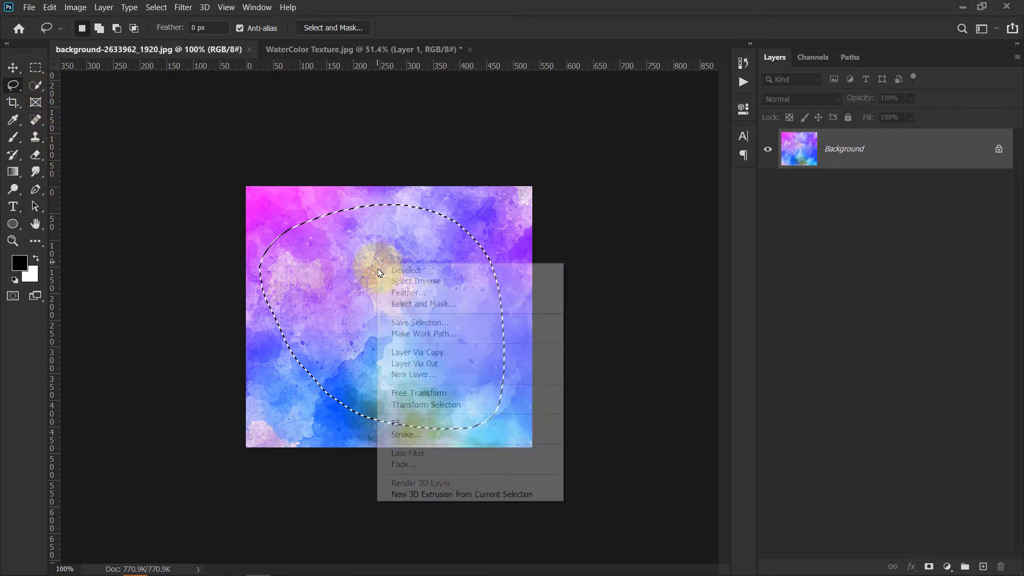
pyautogui.click(425, 353)
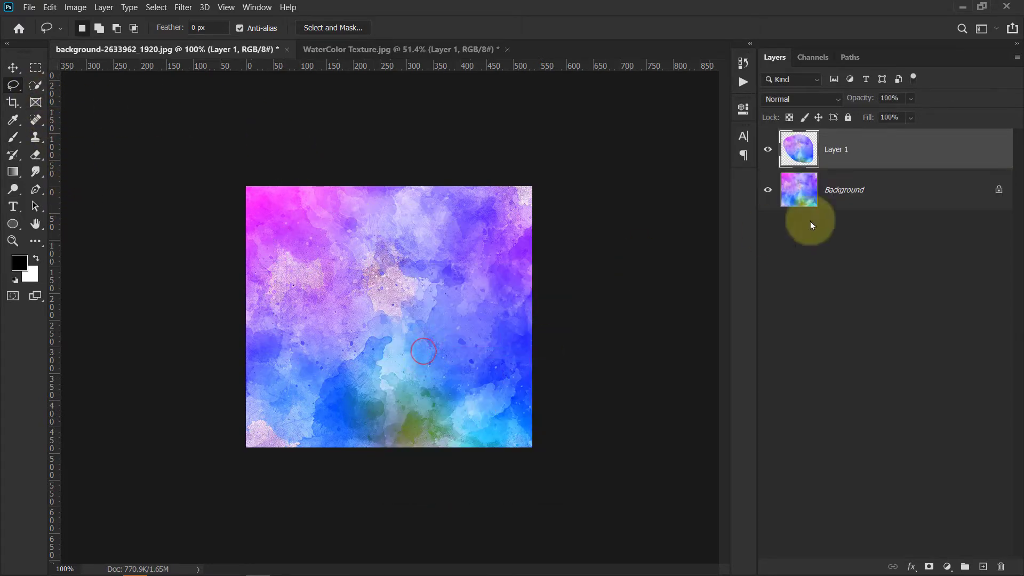
pyautogui.click(767, 193)
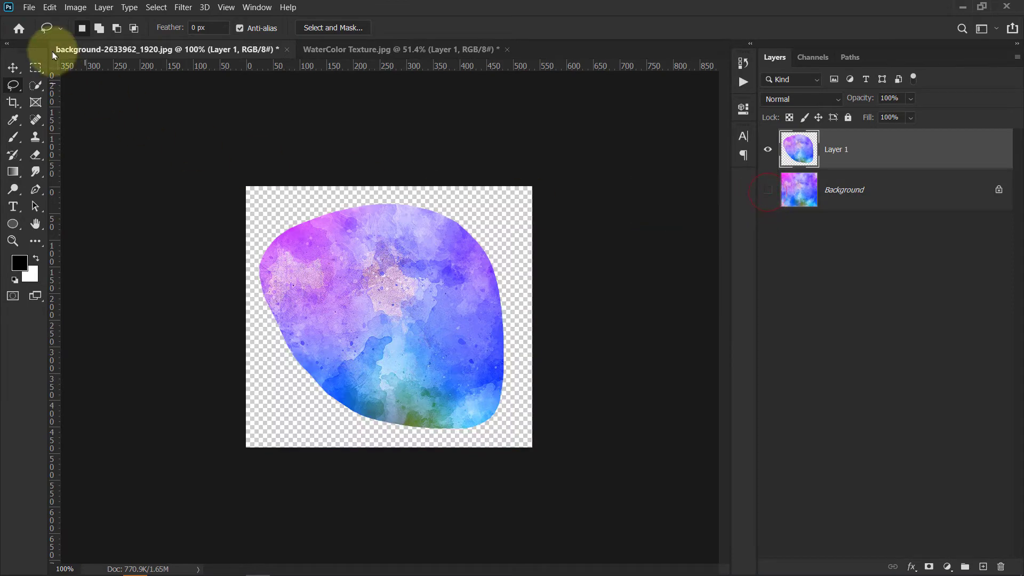
pyautogui.click(12, 67)
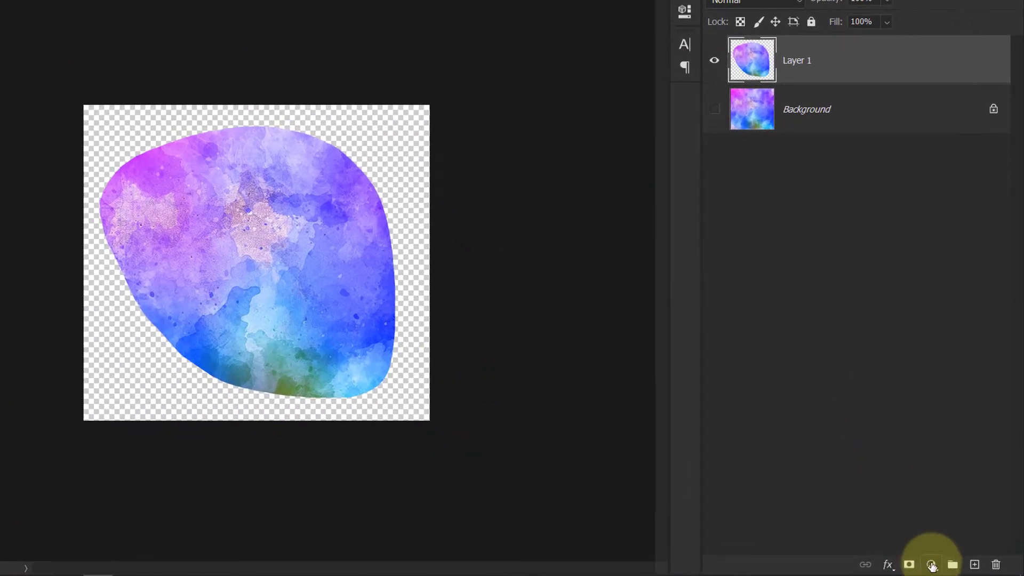
# - Add a Hue/Saturation adjustment layer above the cut-out and set its Hue to +67
pyautogui.click(947, 566)
pyautogui.click(931, 408)
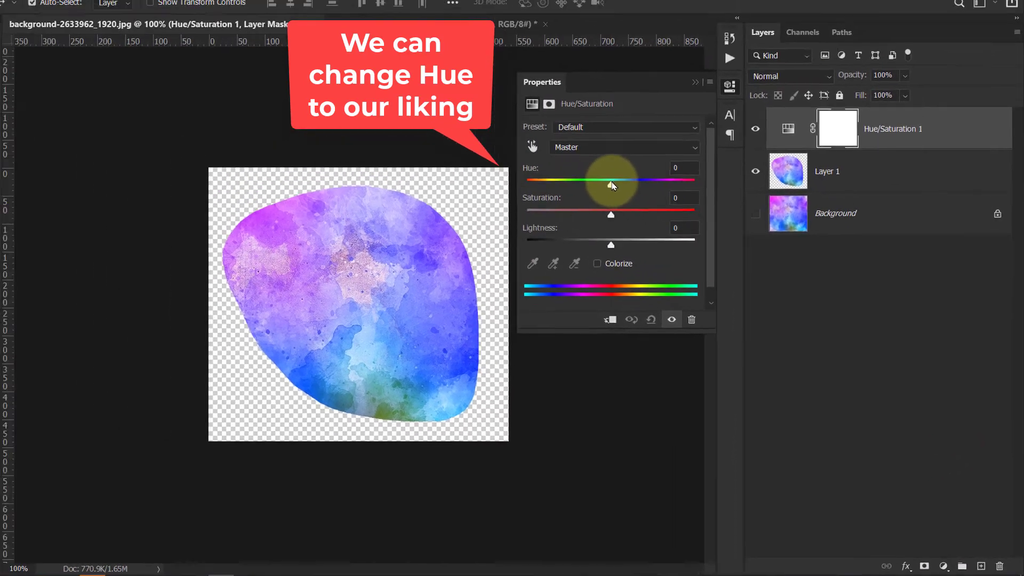
pyautogui.moveTo(546, 121); pyautogui.dragTo(559, 121)
pyautogui.moveTo(642, 202); pyautogui.dragTo(674, 208)
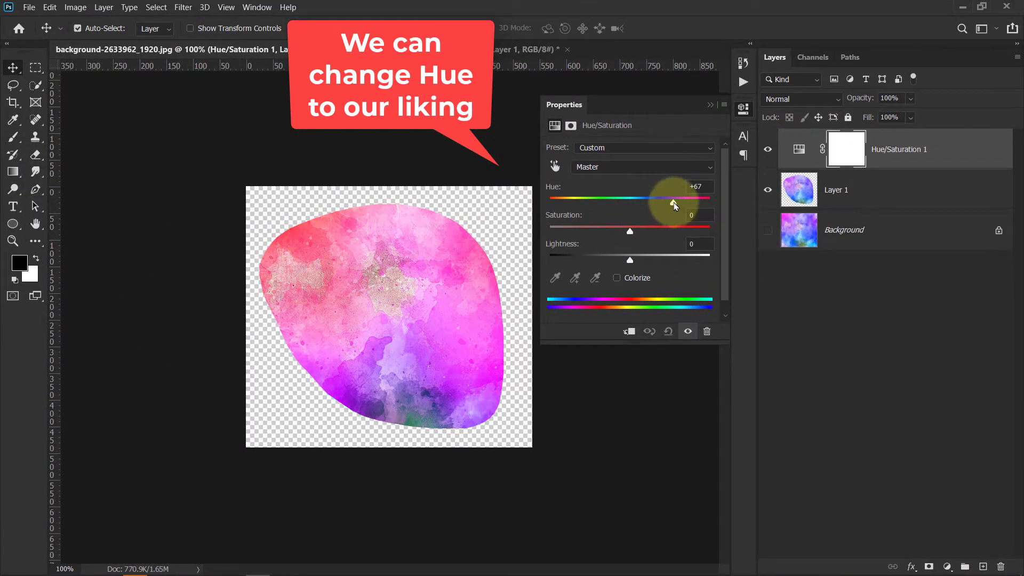
pyautogui.click(710, 105)
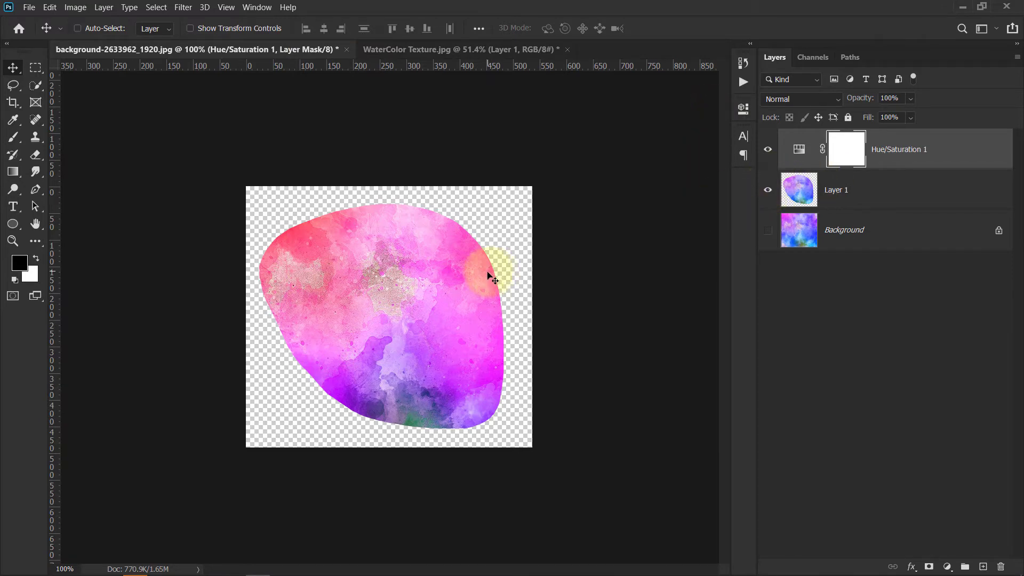
# - Export the image as a transparent PNG named background-2633962_1920.png
pyautogui.hotkey('alt', 'ctrl', 'shift', 'w')
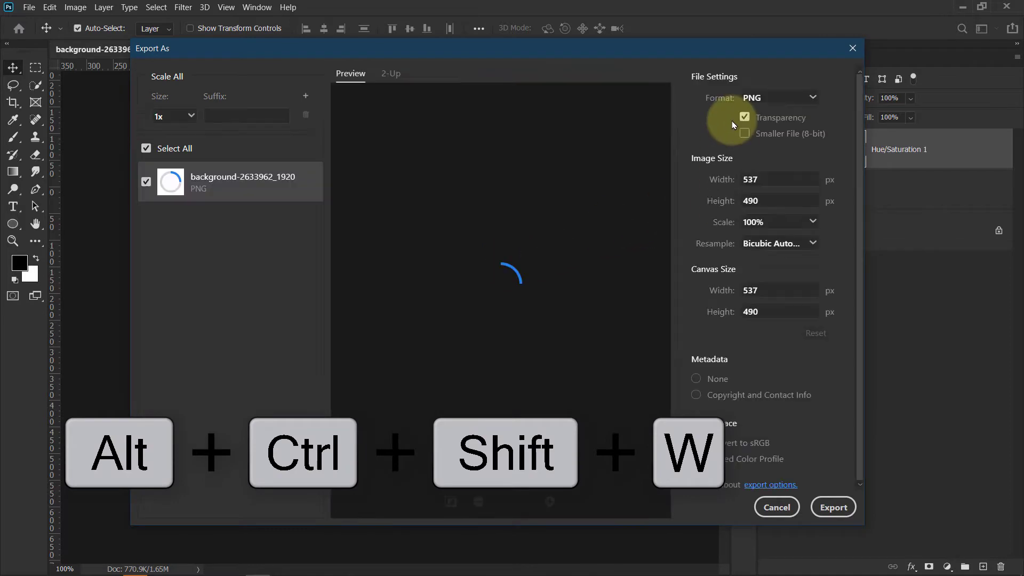
pyautogui.click(823, 507)
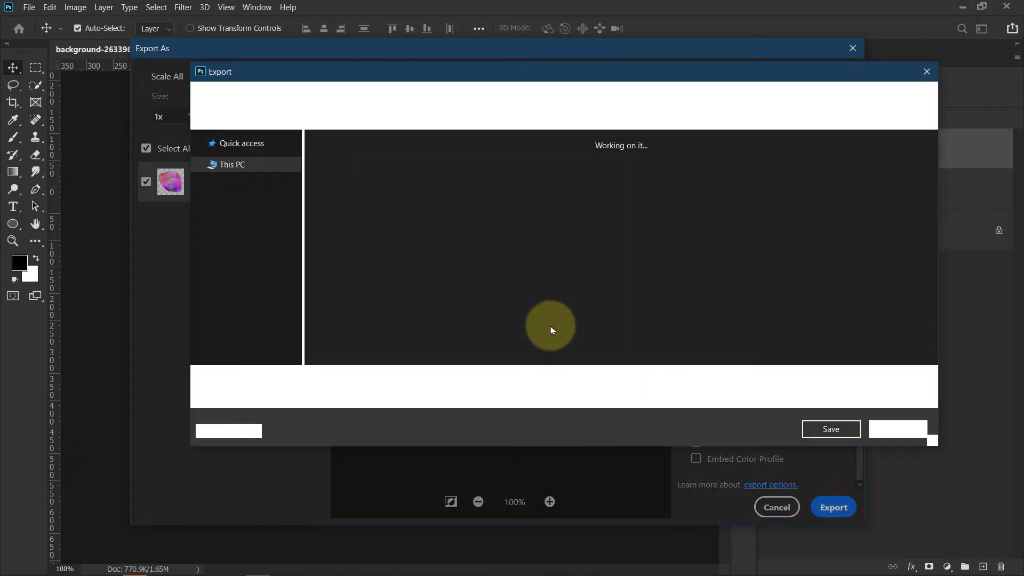
pyautogui.click(827, 429)
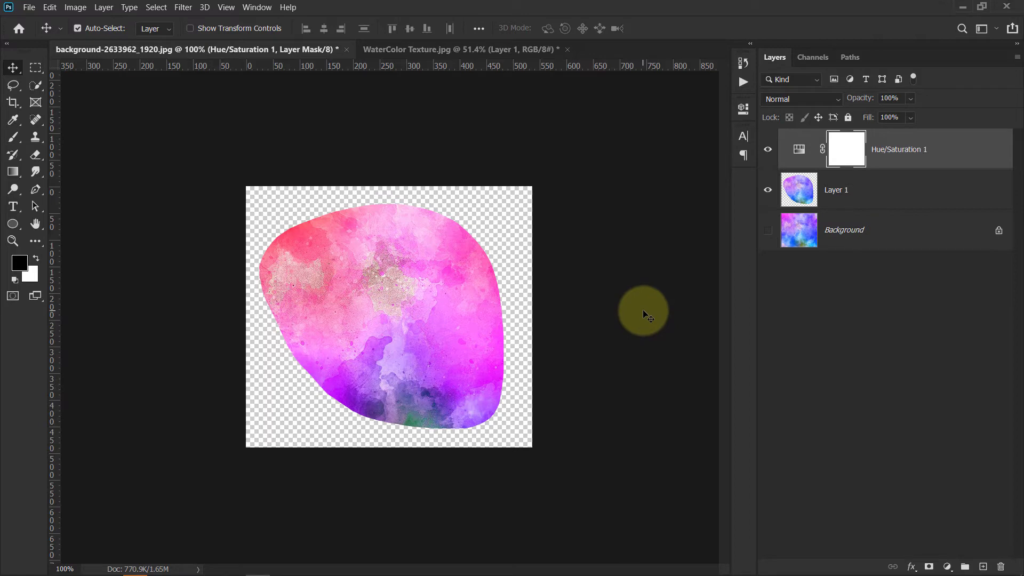
# - In the WaterColor Texture document, add a Hue/Saturation adjustment above Layer 1 with Hue set to +15
pyautogui.click(471, 49)
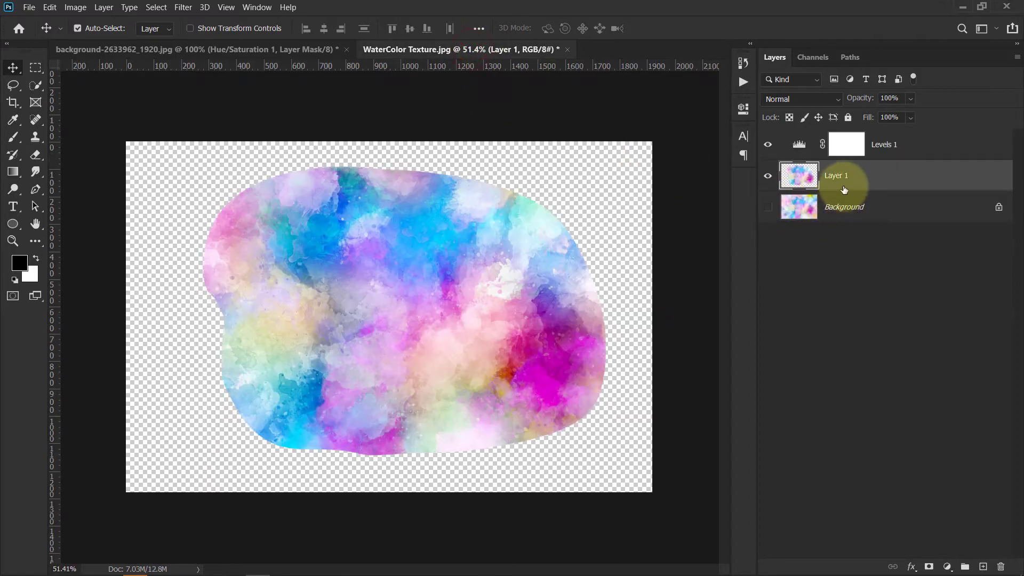
pyautogui.click(947, 566)
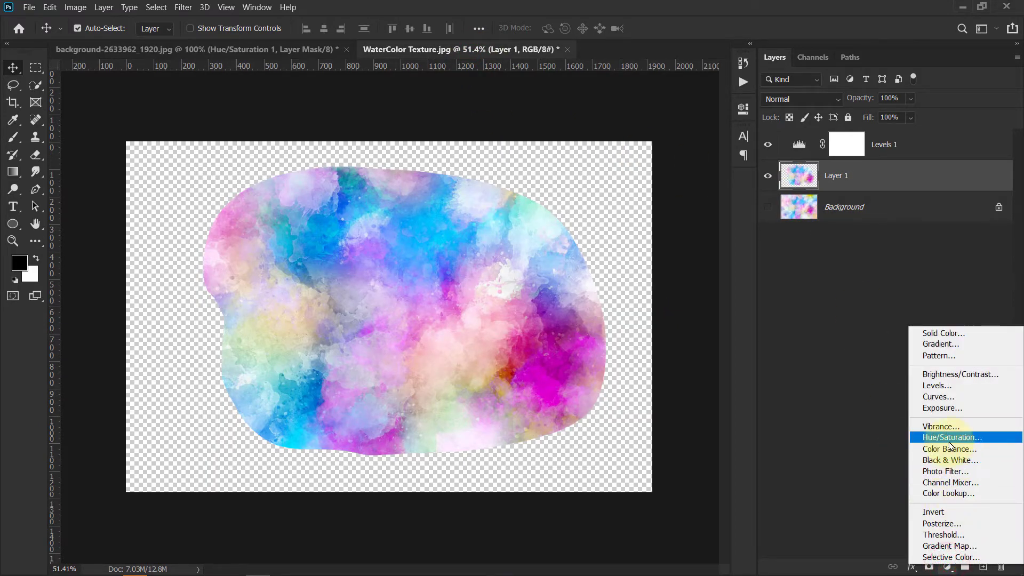
pyautogui.click(949, 442)
pyautogui.moveTo(685, 203); pyautogui.dragTo(643, 199)
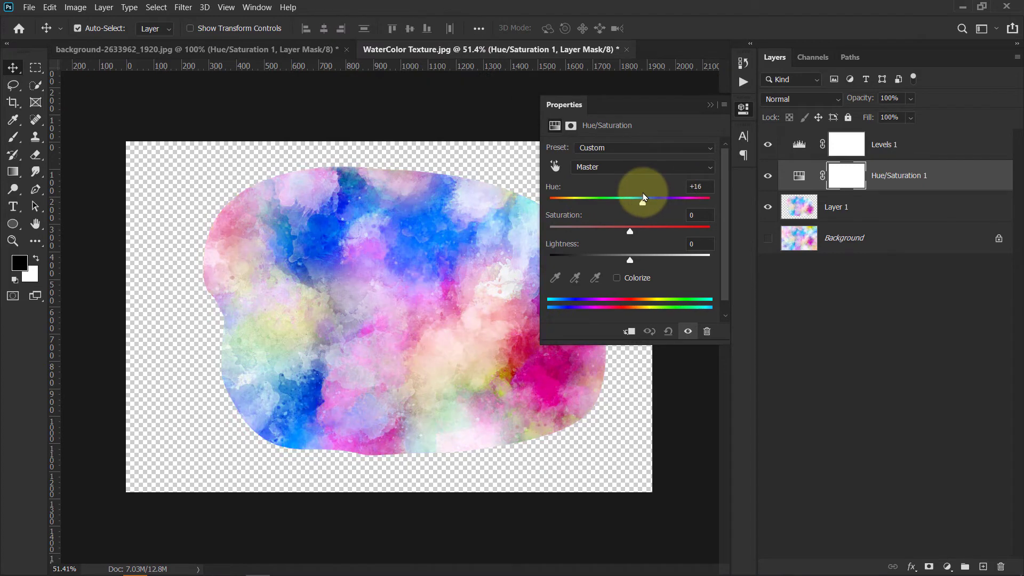
pyautogui.click(710, 105)
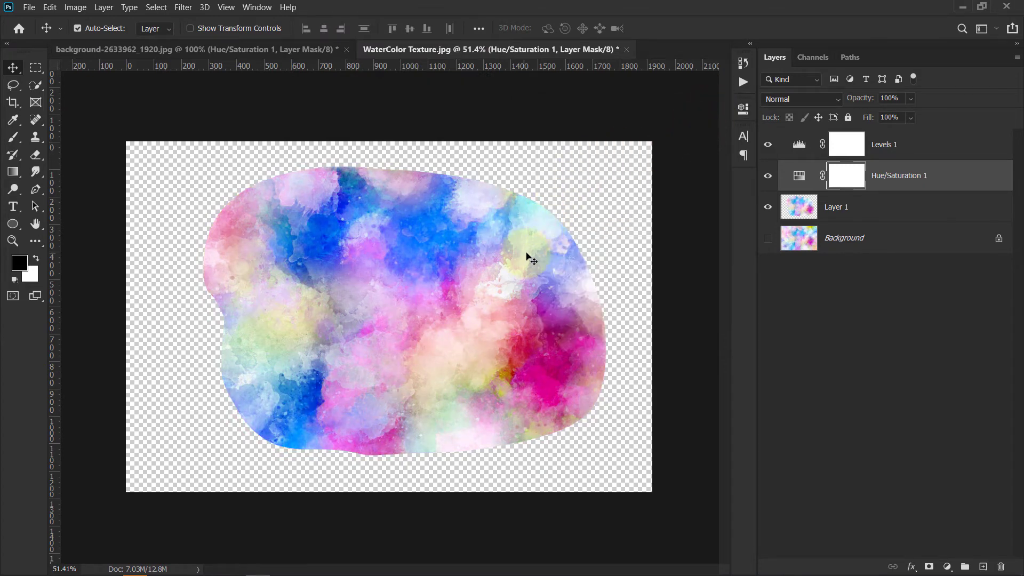
# - Toggle the Hue/Saturation layer's visibility off and on to compare the colours
pyautogui.keyDown('alt'); pyautogui.click(536, 238); pyautogui.keyUp('alt')
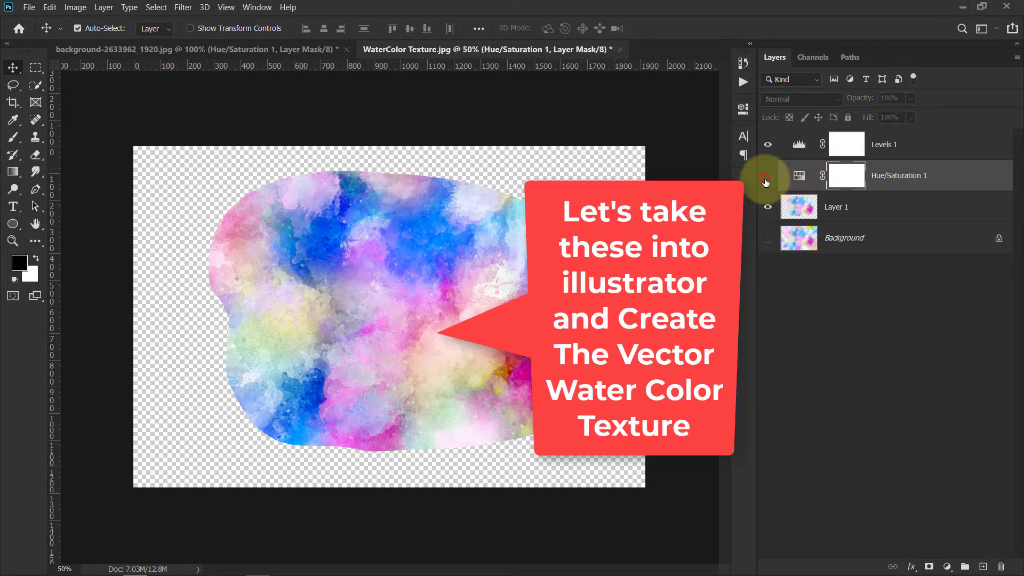
pyautogui.click(767, 176)
pyautogui.click(767, 176)
pyautogui.scroll(1, 539, 346)
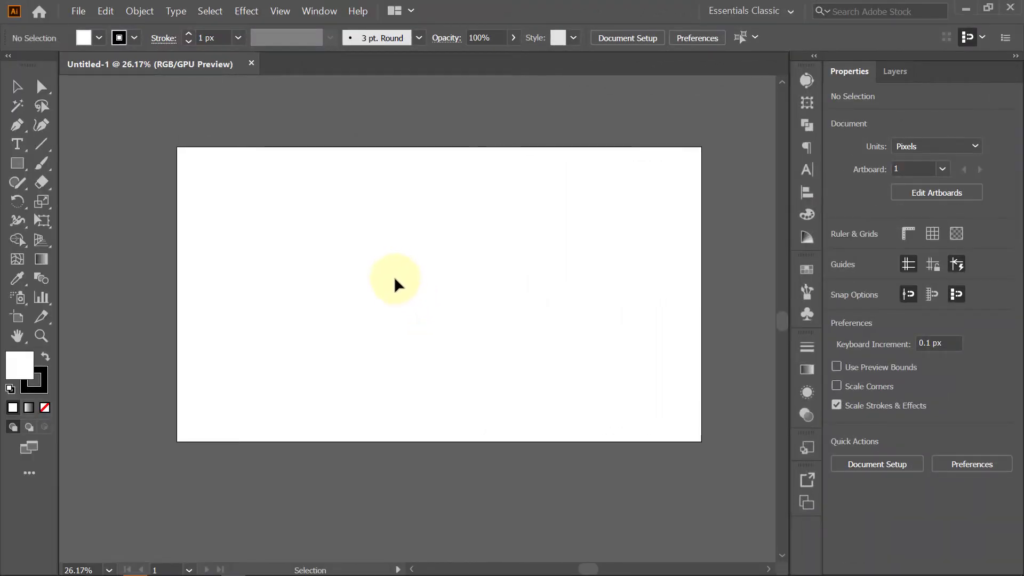
# - Place background-2633962_1920.png onto the artboard in the new Illustrator document
pyautogui.press('v')
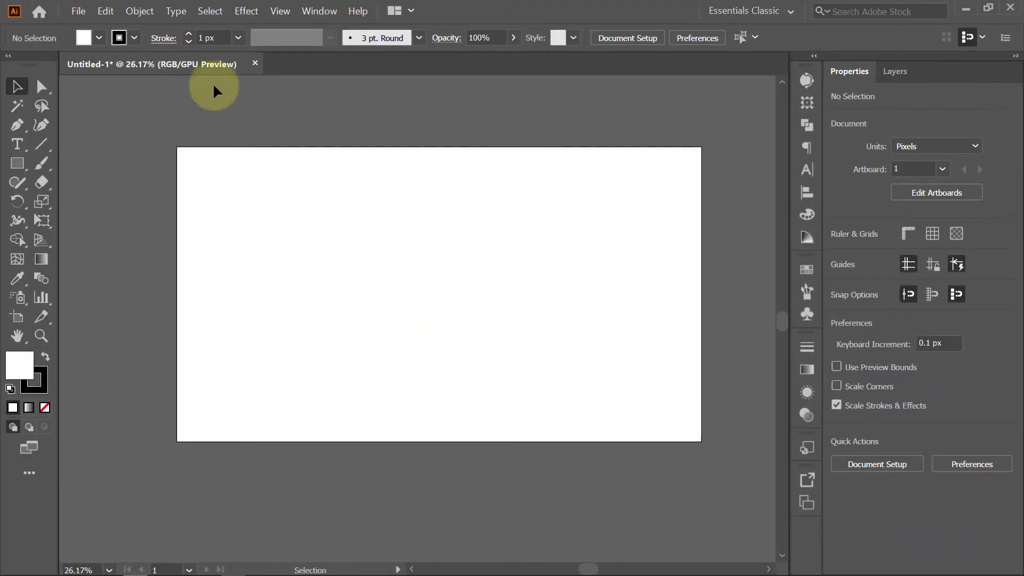
pyautogui.click(78, 10)
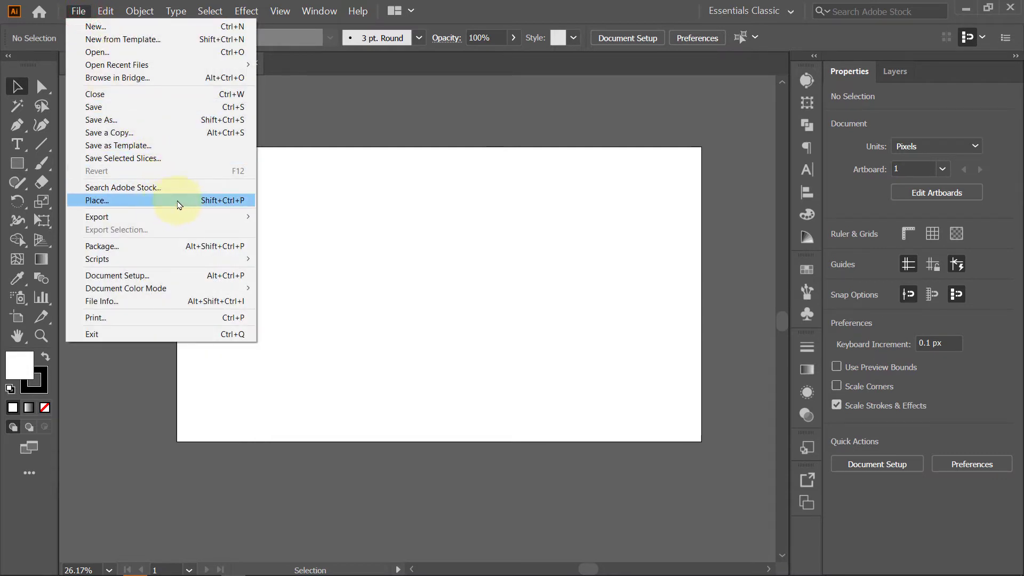
pyautogui.click(195, 206)
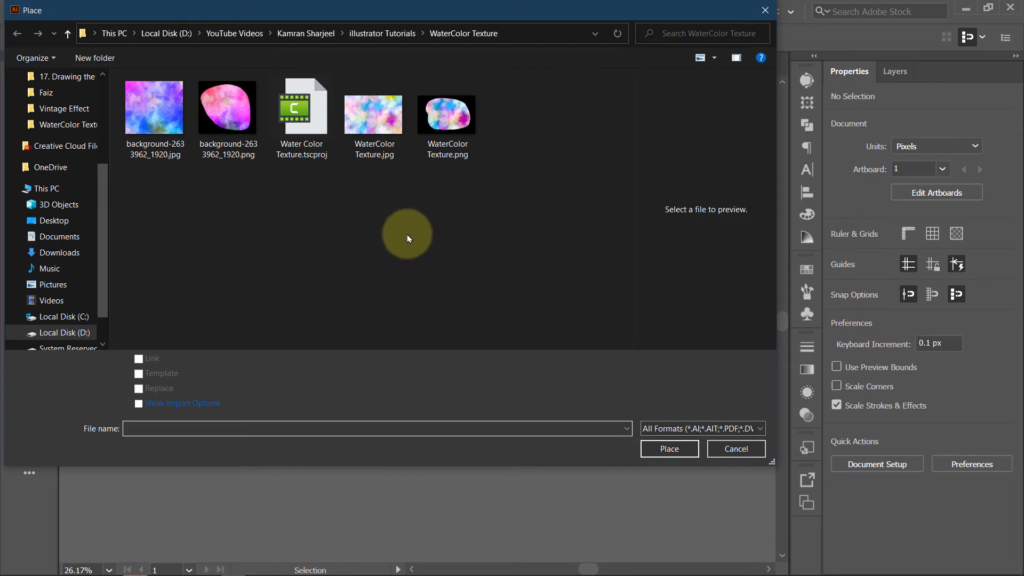
pyautogui.doubleClick(227, 109)
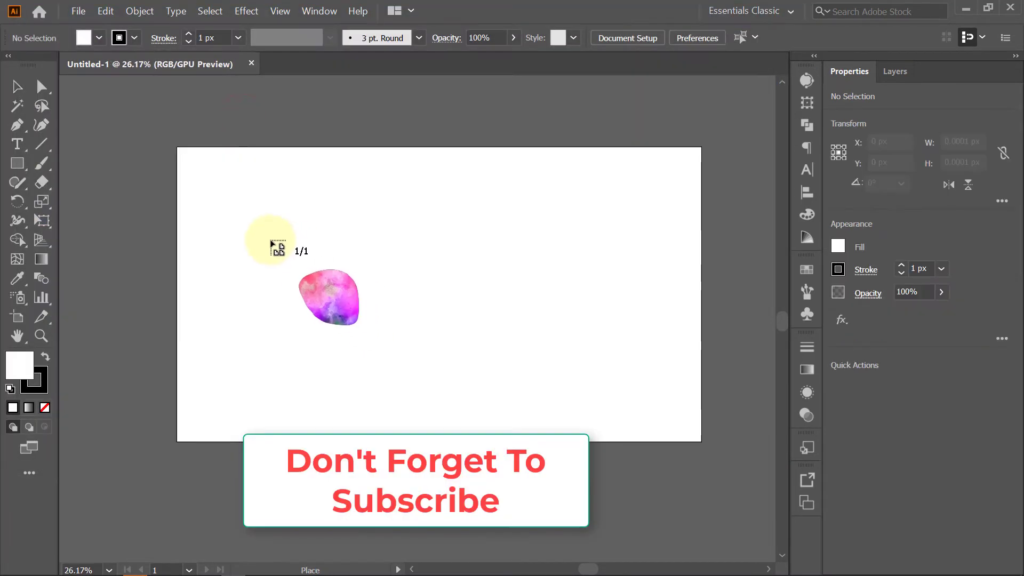
pyautogui.click(272, 243)
pyautogui.moveTo(382, 312); pyautogui.dragTo(395, 296)
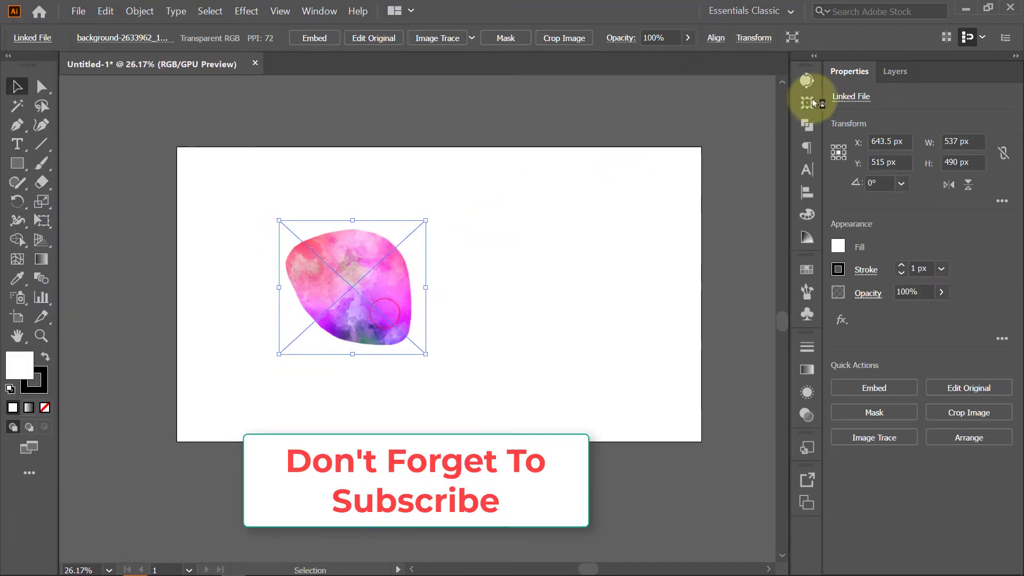
# - Image Trace the placed shape in Color mode with a Full Tone palette, preview it, and expand the trace
pyautogui.click(806, 80)
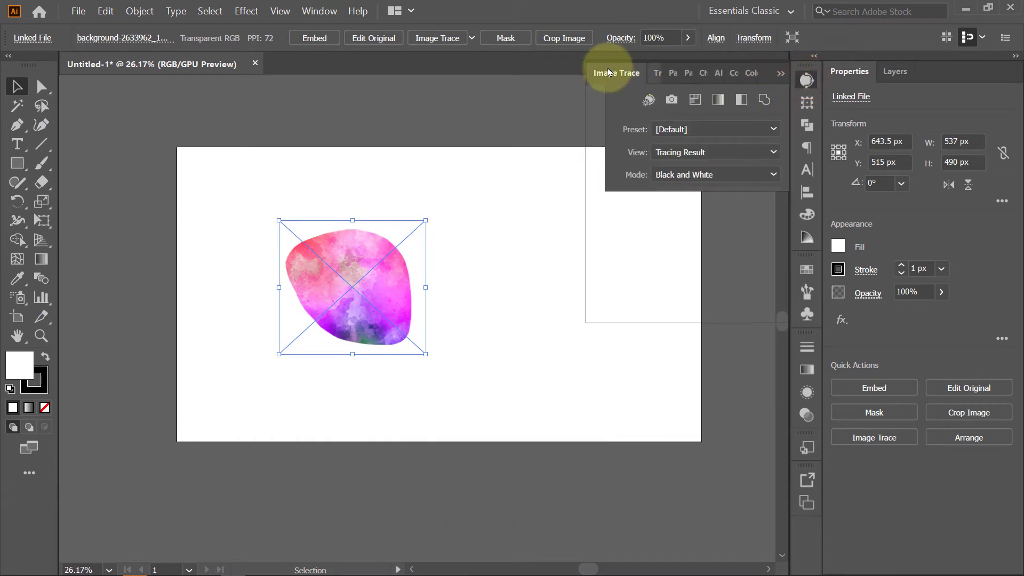
pyautogui.click(319, 11)
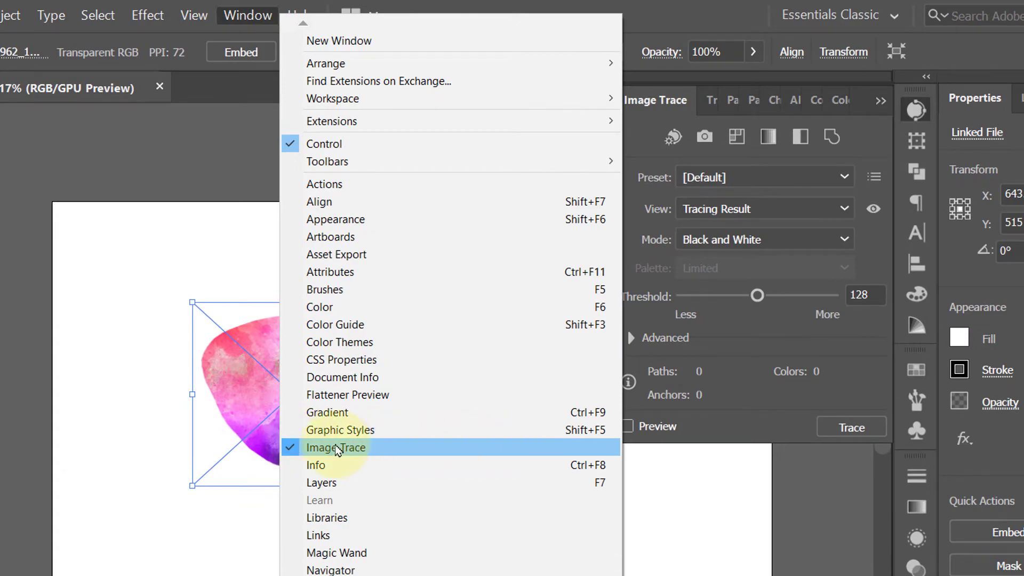
pyautogui.click(741, 176)
pyautogui.click(754, 174)
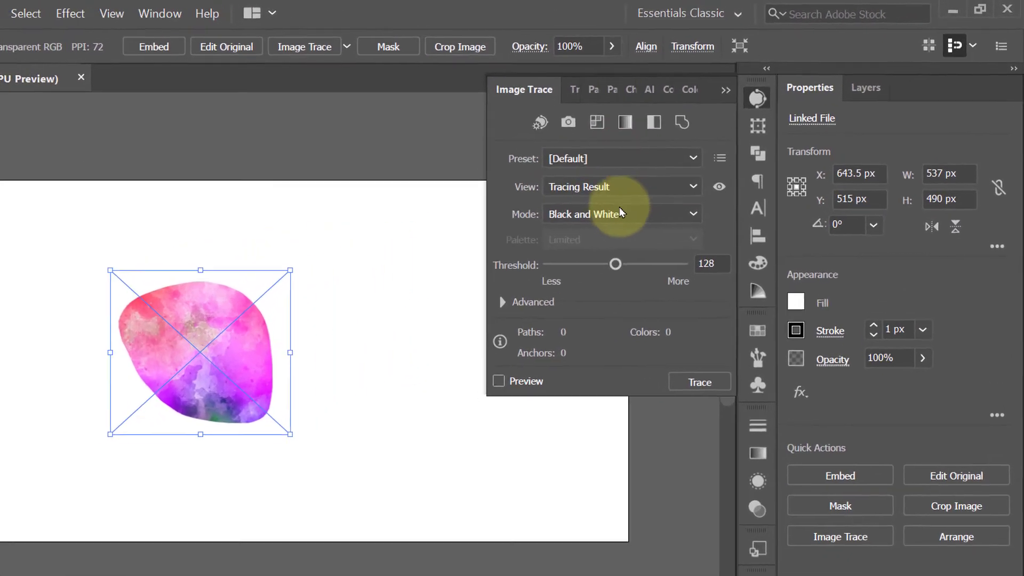
pyautogui.click(693, 174)
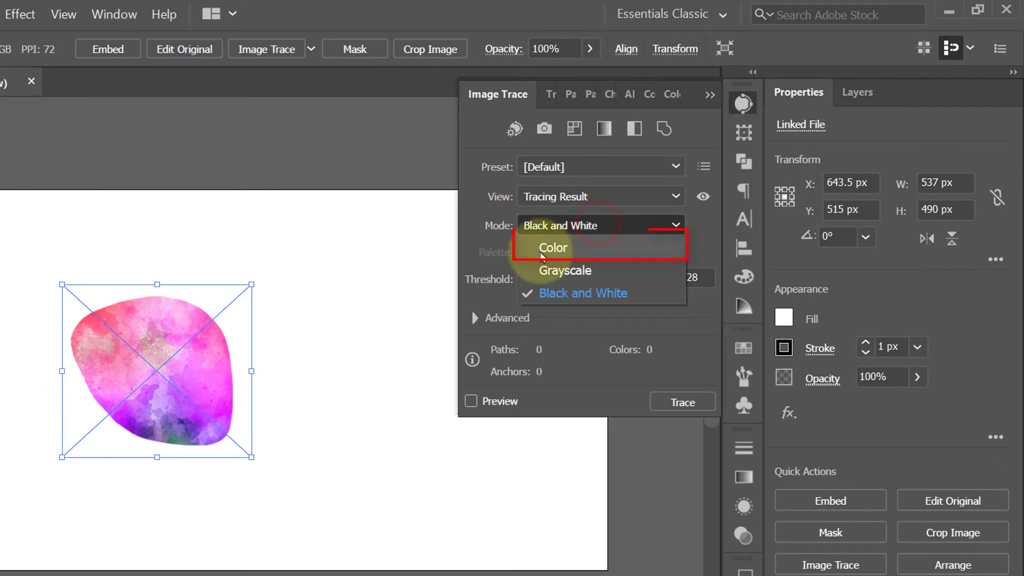
pyautogui.click(543, 250)
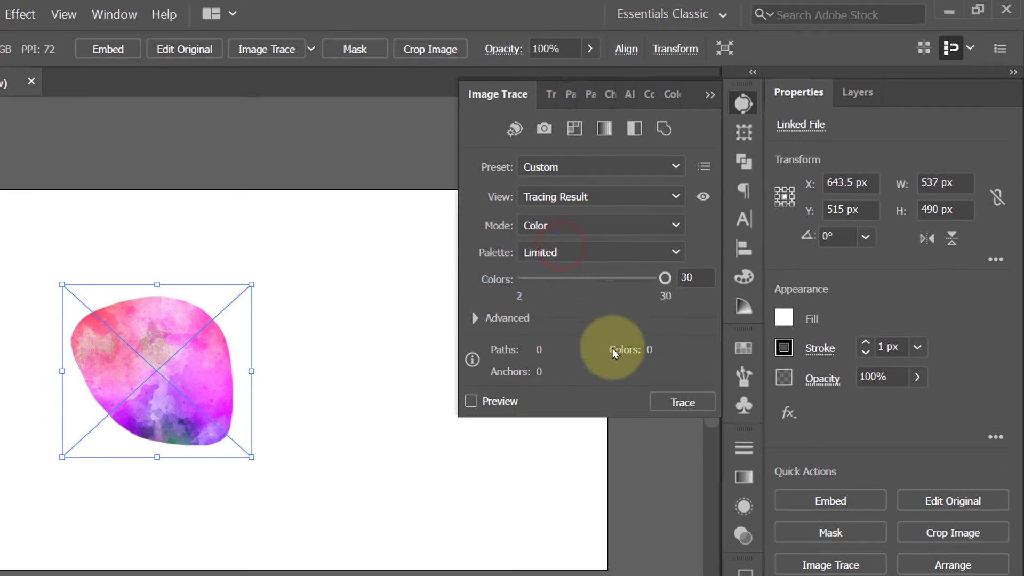
pyautogui.click(617, 251)
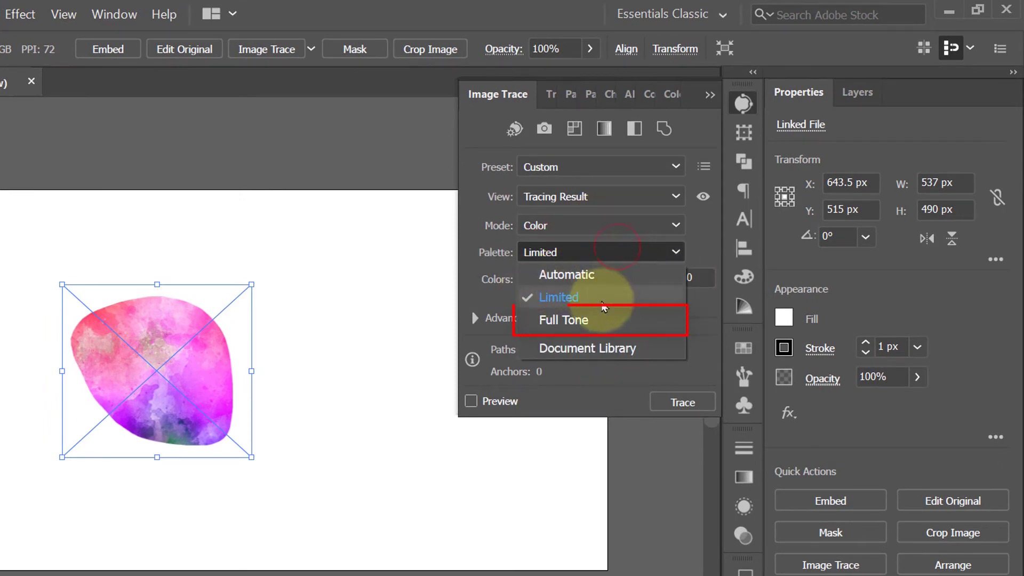
pyautogui.click(627, 320)
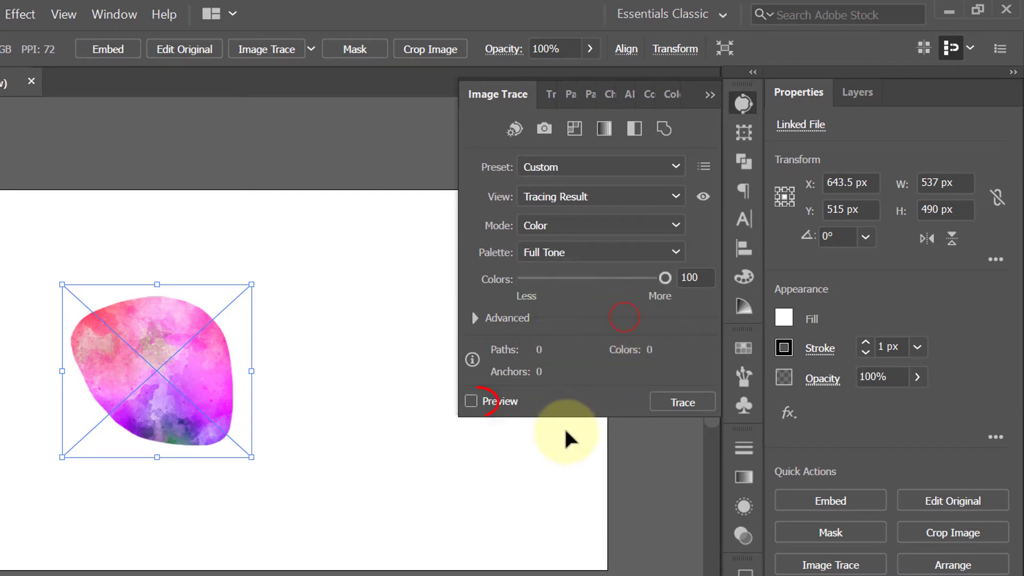
pyautogui.click(470, 401)
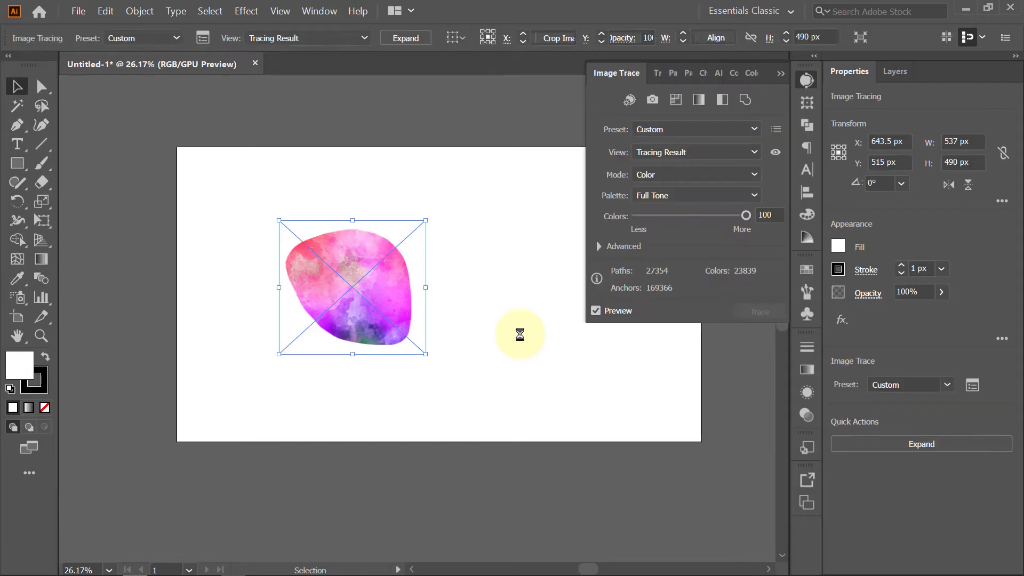
pyautogui.click(781, 73)
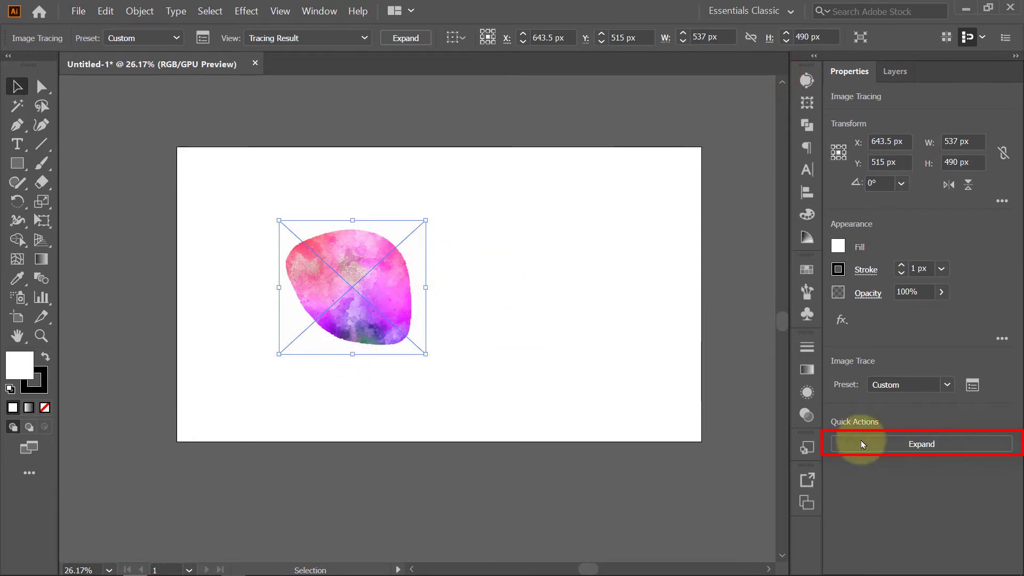
pyautogui.click(921, 445)
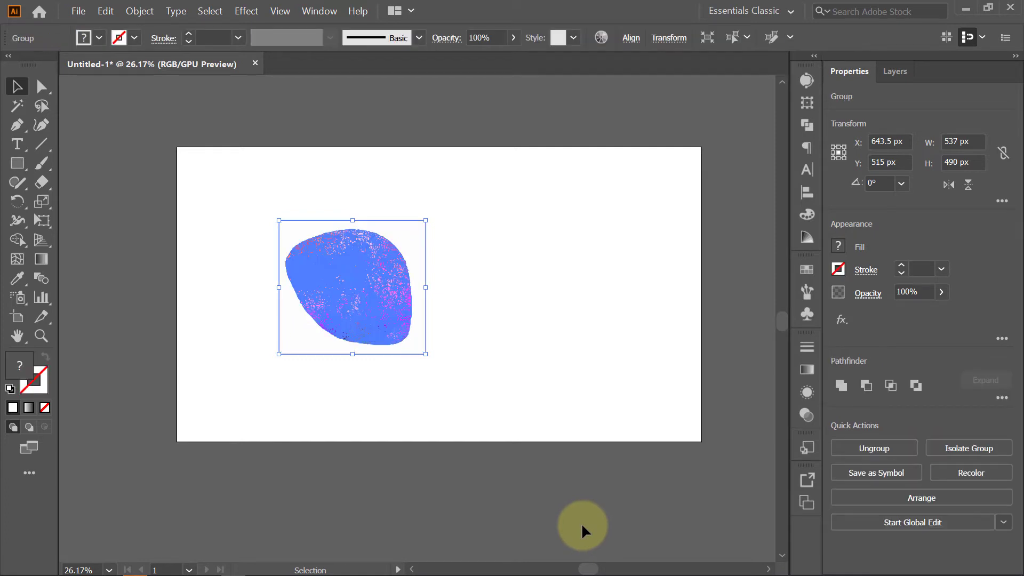
# - Move the expanded traced shape off the artboard to its left side
pyautogui.moveTo(388, 288); pyautogui.dragTo(460, 277)
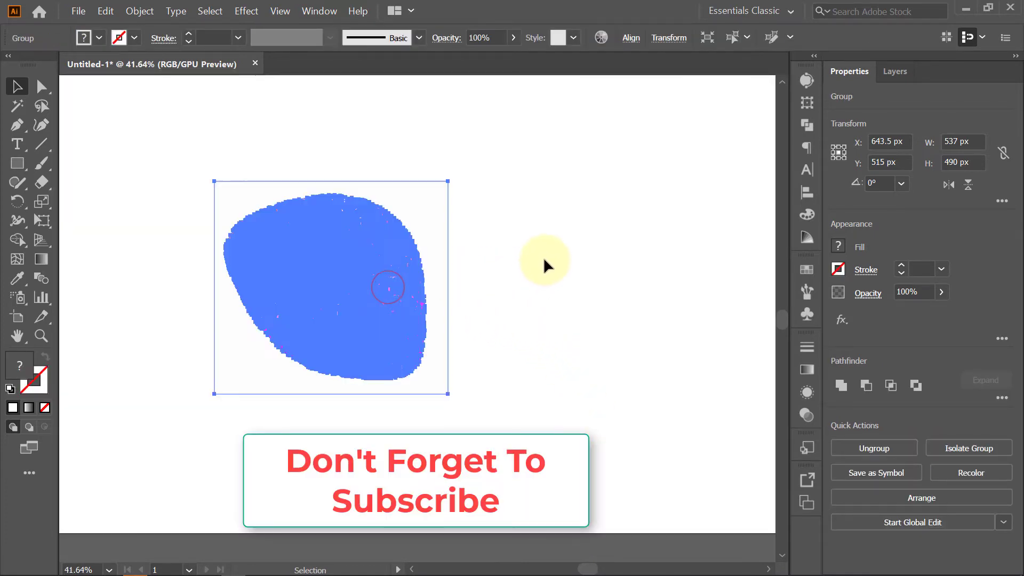
pyautogui.moveTo(532, 265); pyautogui.dragTo(422, 329)
pyautogui.moveTo(450, 291)
pyautogui.mouseDown()
pyautogui.moveTo(441, 277)
pyautogui.moveTo(192, 304)
pyautogui.moveTo(386, 282)
pyautogui.mouseUp()
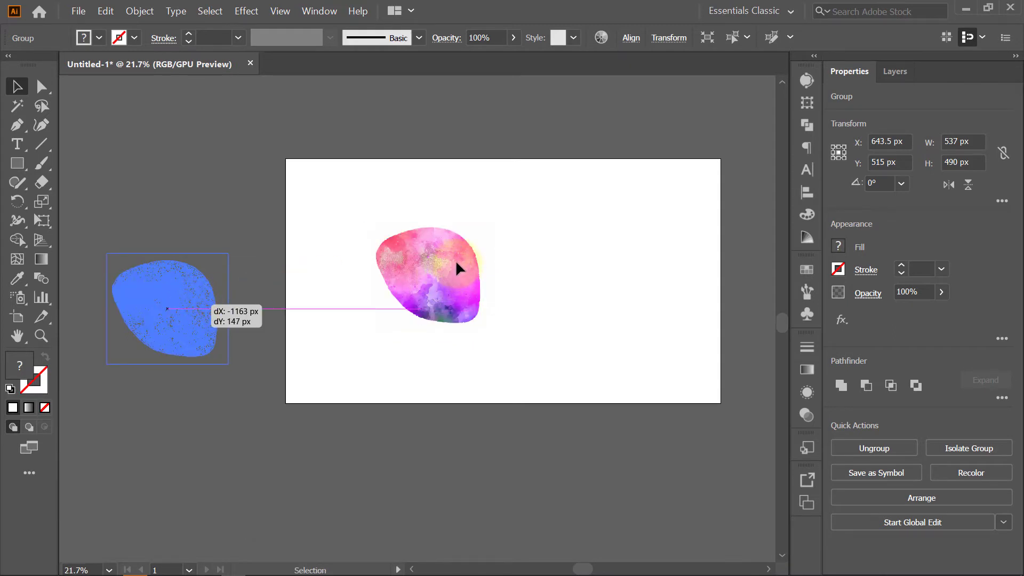
pyautogui.moveTo(457, 268); pyautogui.dragTo(456, 266)
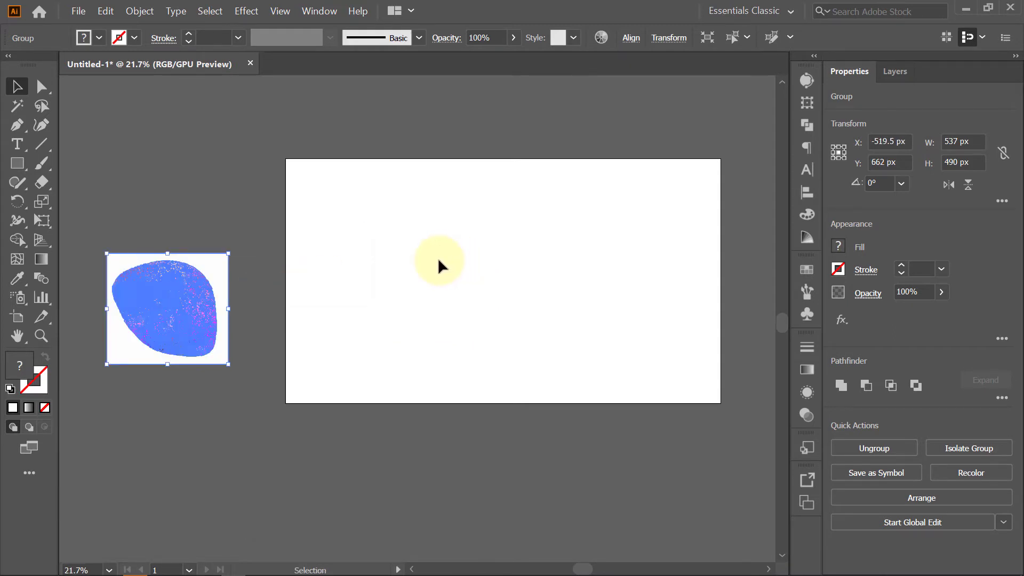
pyautogui.moveTo(268, 320); pyautogui.dragTo(373, 315)
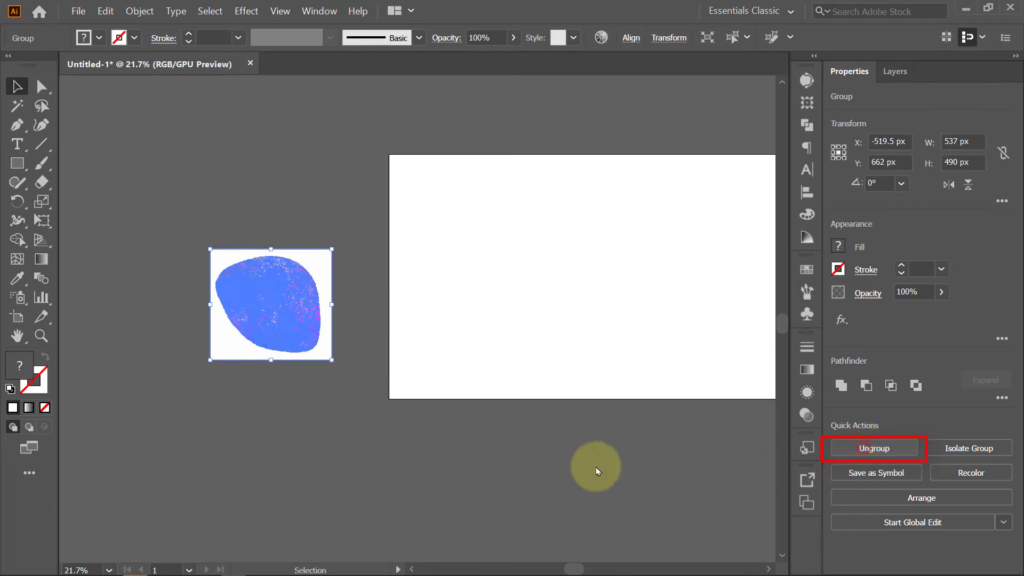
# - Ungroup the traced shape and delete its white background area
pyautogui.hotkey('shift', 'ctrl', 'g')
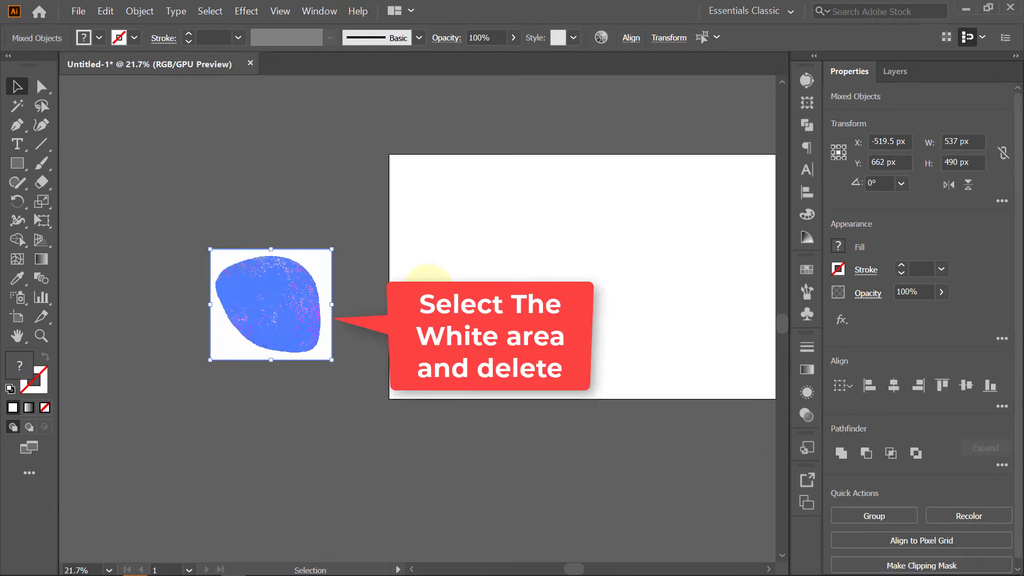
pyautogui.click(428, 289)
pyautogui.moveTo(321, 226); pyautogui.dragTo(345, 264)
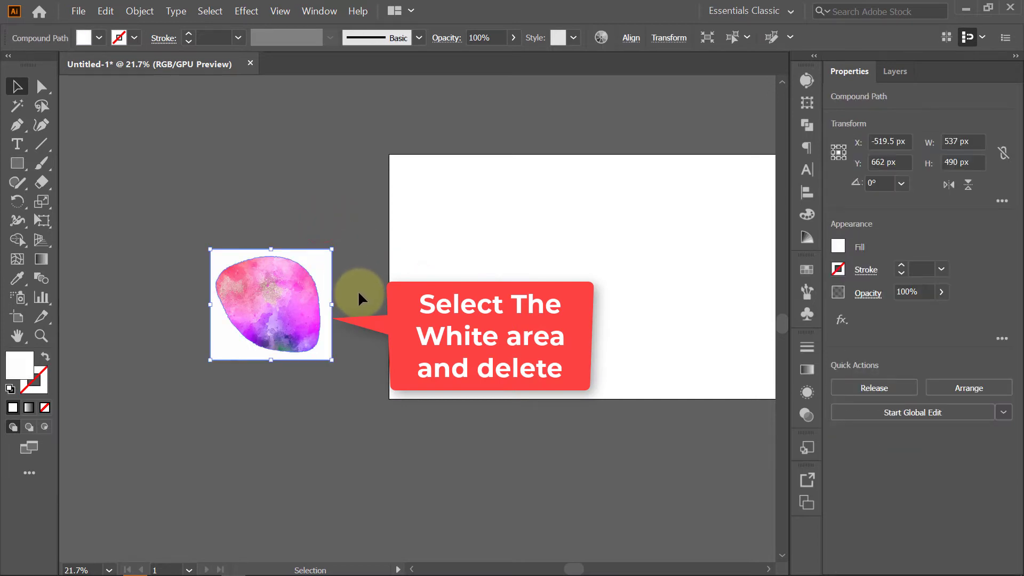
pyautogui.press('Delete')
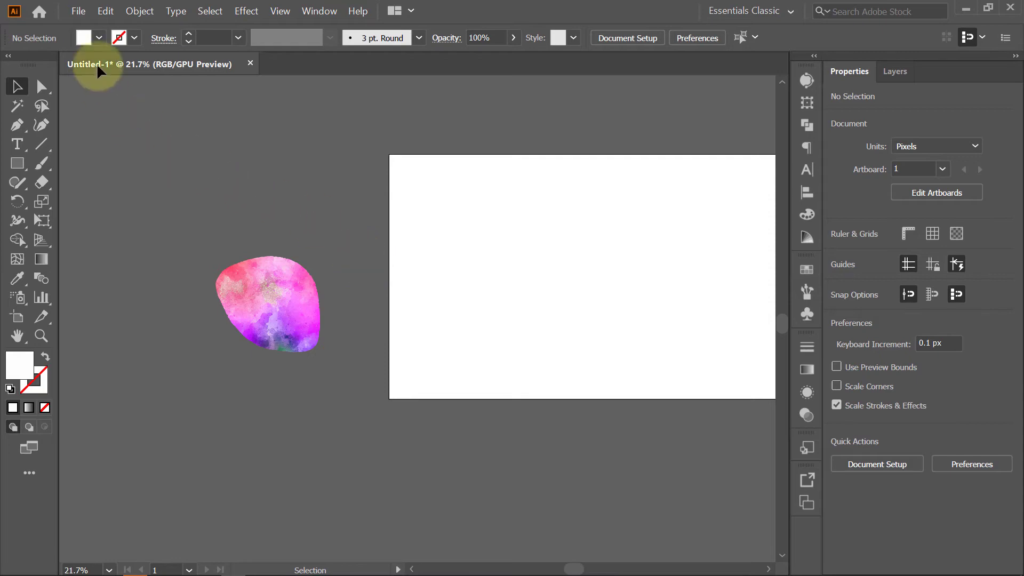
# - Place WaterColor Texture.png and scale it down to about 753 x 502 px on the artboard
pyautogui.click(78, 11)
pyautogui.click(116, 205)
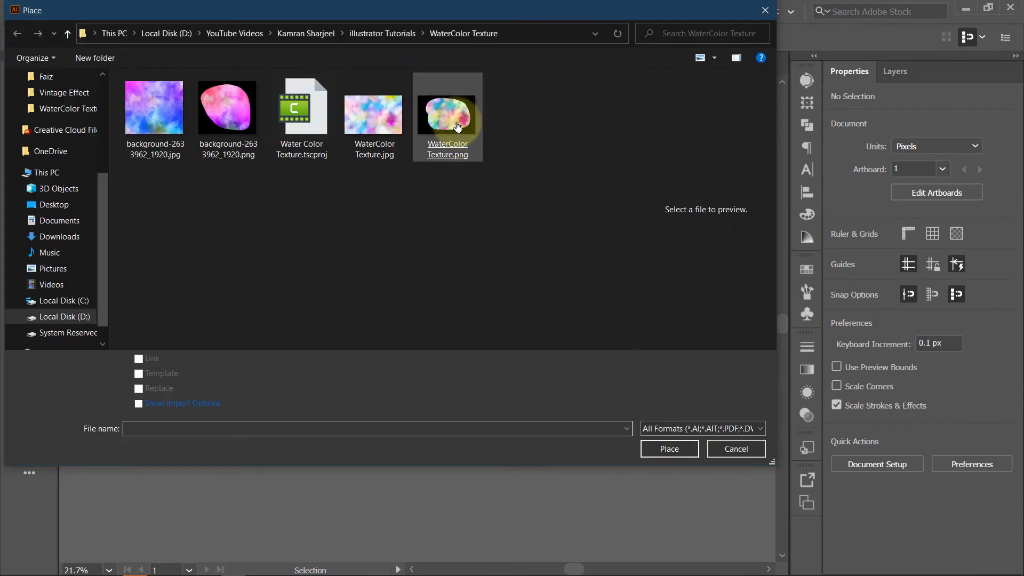
pyautogui.doubleClick(457, 126)
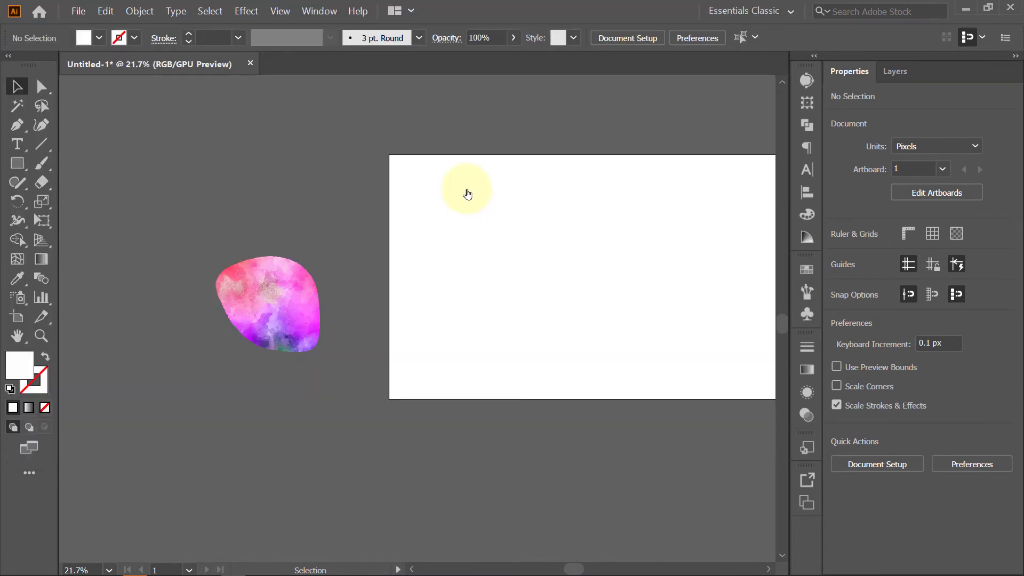
pyautogui.click(542, 215)
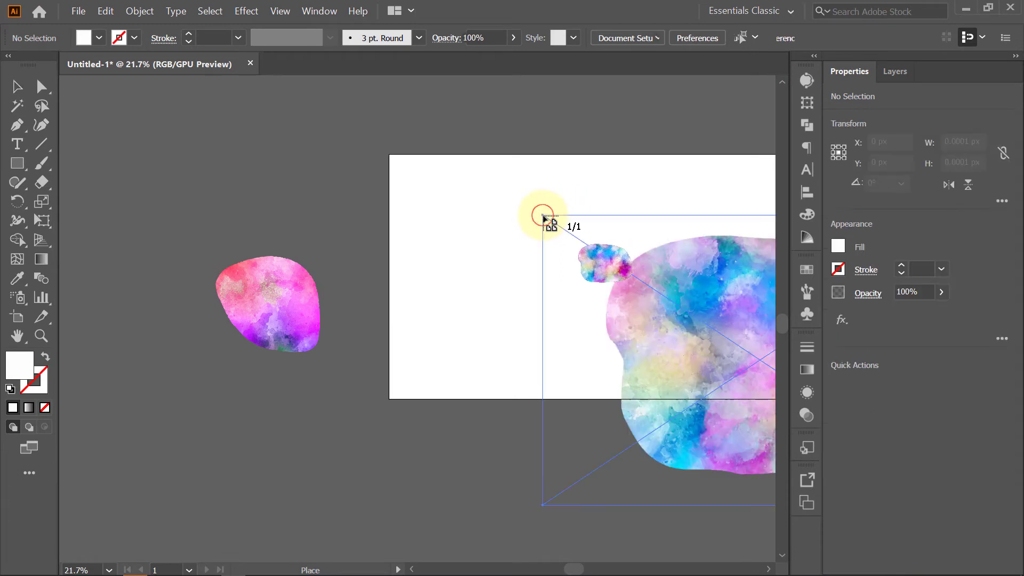
pyautogui.moveTo(610, 311); pyautogui.dragTo(477, 275)
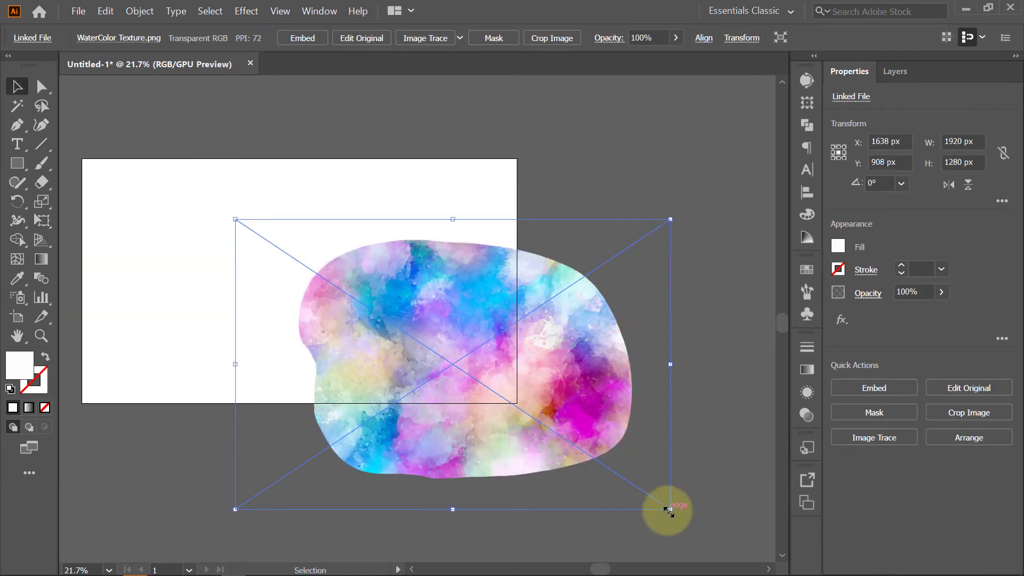
pyautogui.moveTo(670, 510); pyautogui.dragTo(537, 427)
pyautogui.moveTo(506, 379); pyautogui.dragTo(434, 297)
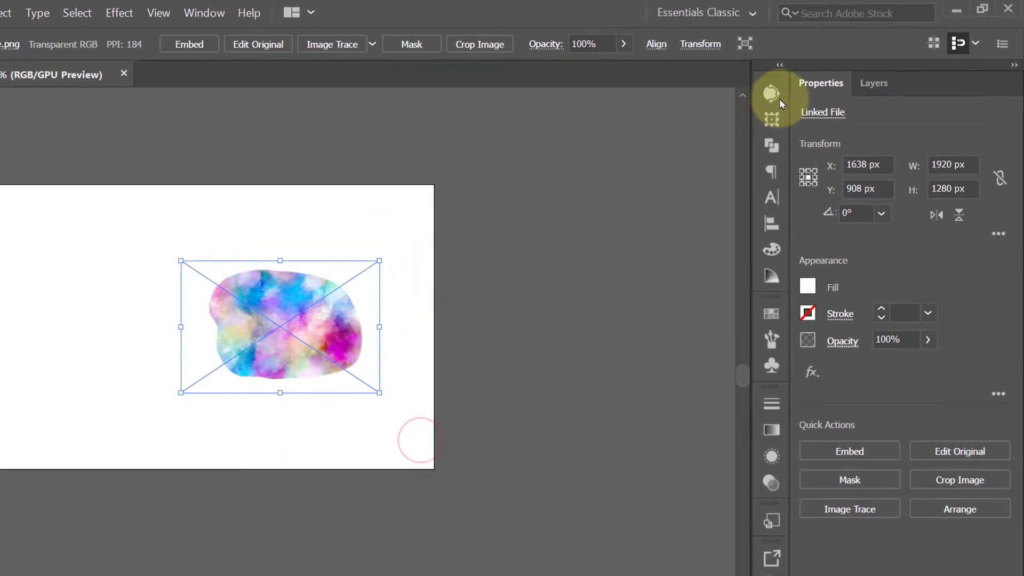
# - Image Trace the texture in Color mode with a Limited palette of 30 colors, Ignore White enabled, and expand it
pyautogui.click(772, 95)
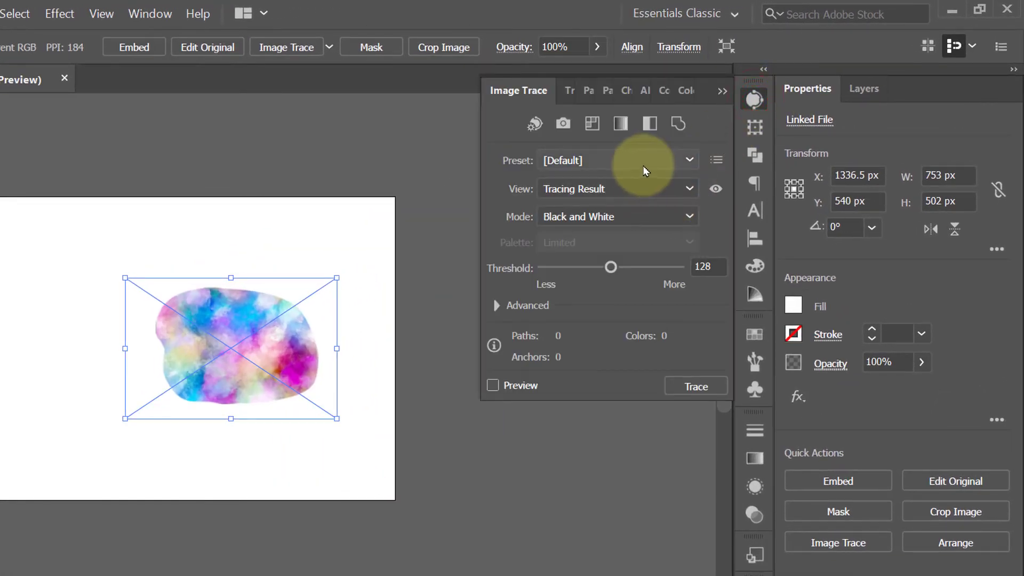
pyautogui.click(643, 216)
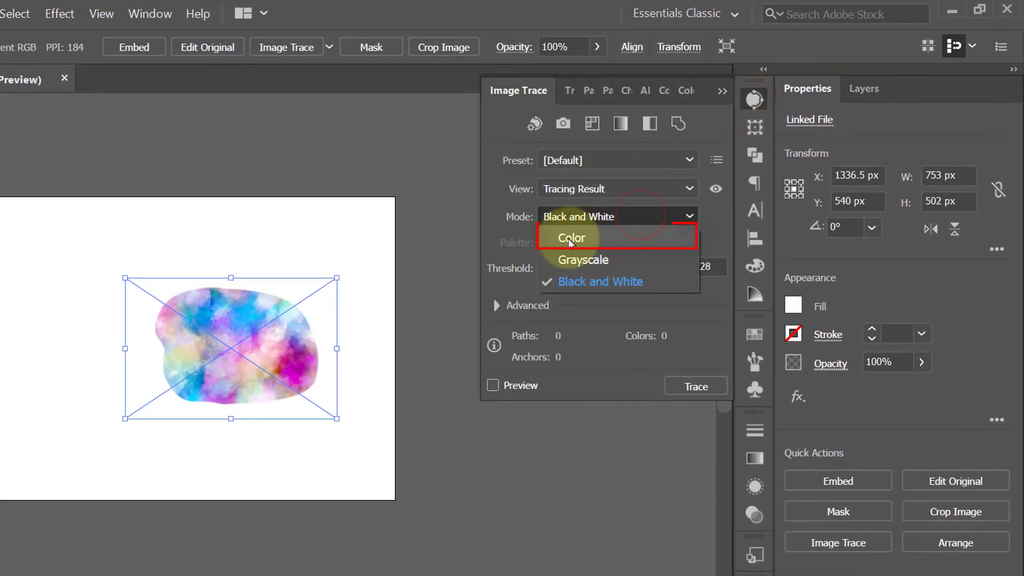
pyautogui.click(589, 232)
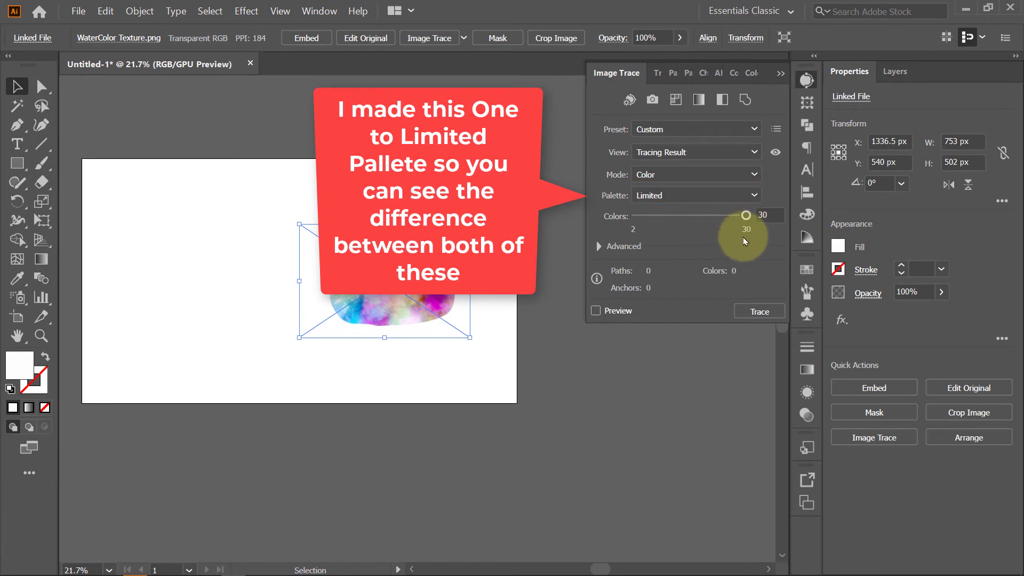
pyautogui.click(596, 310)
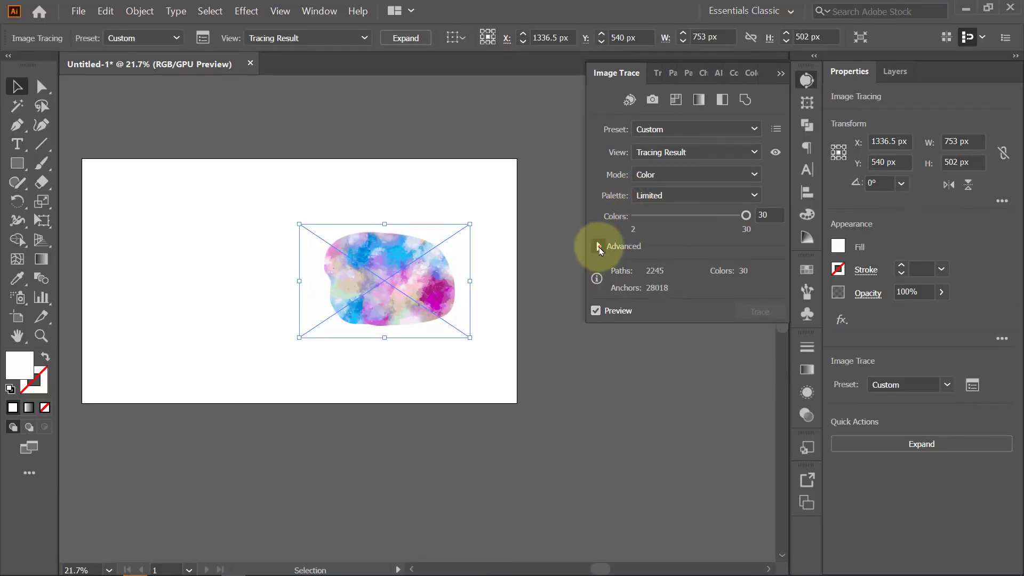
pyautogui.click(599, 247)
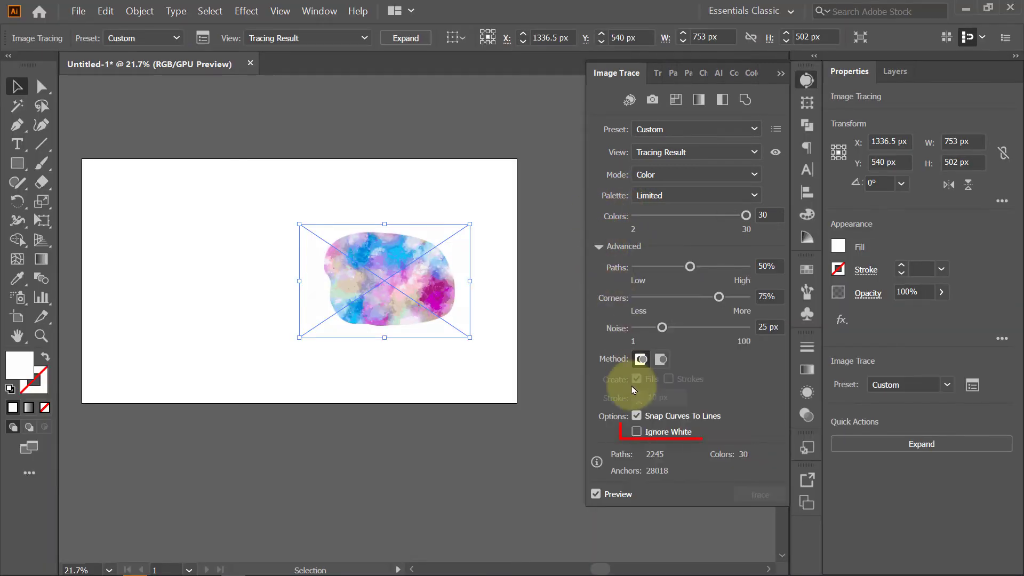
pyautogui.click(639, 433)
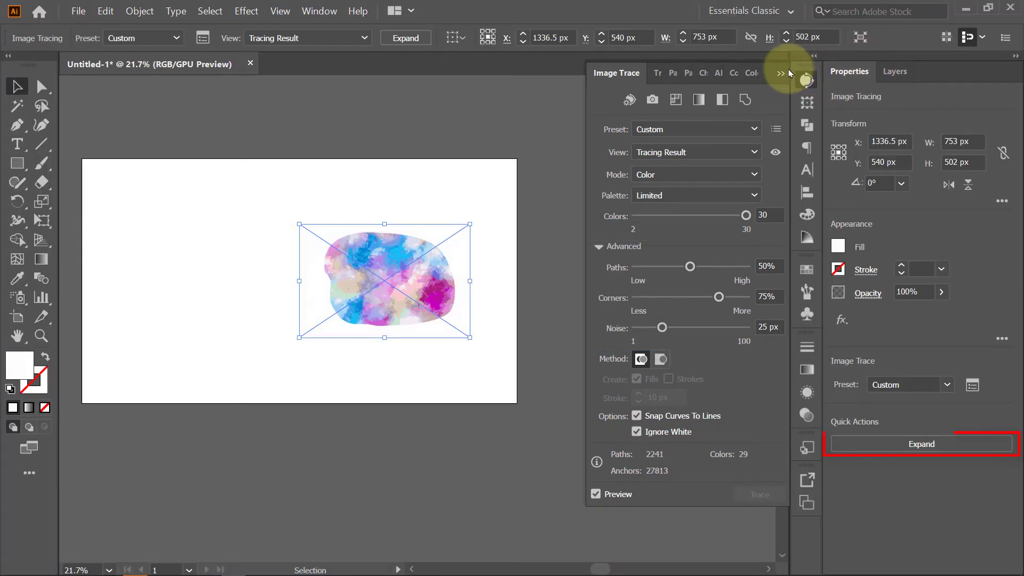
pyautogui.click(782, 69)
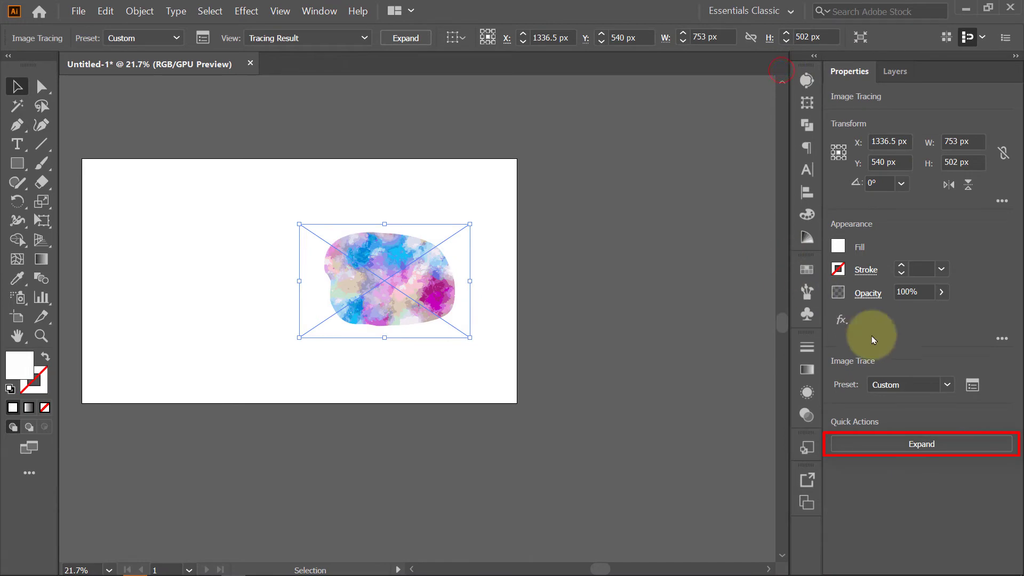
pyautogui.click(927, 448)
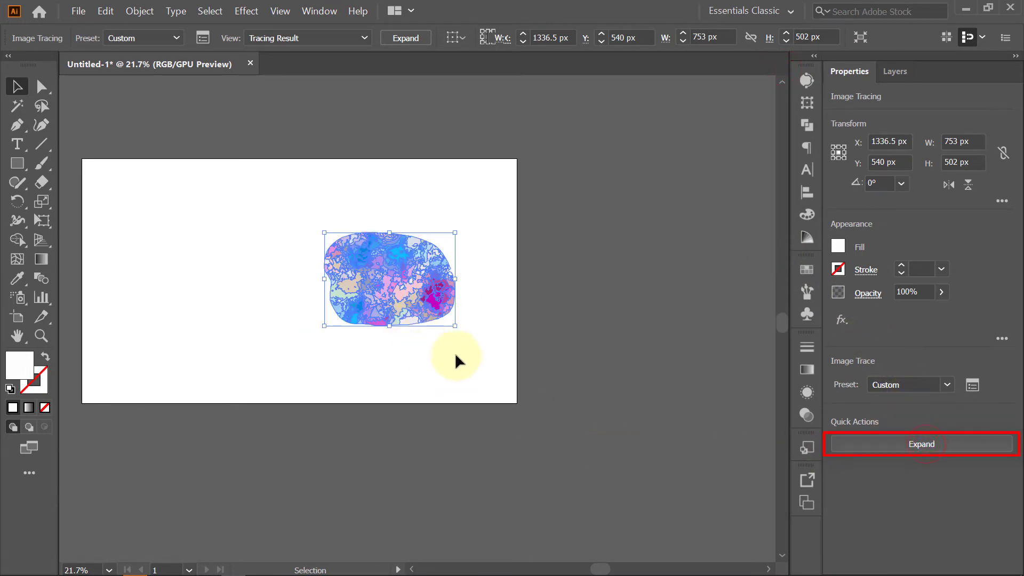
# - Zoom in to examine the expanded traced texture, then zoom back out
pyautogui.click(465, 365)
pyautogui.moveTo(365, 256); pyautogui.dragTo(592, 272)
pyautogui.moveTo(617, 304); pyautogui.dragTo(594, 238)
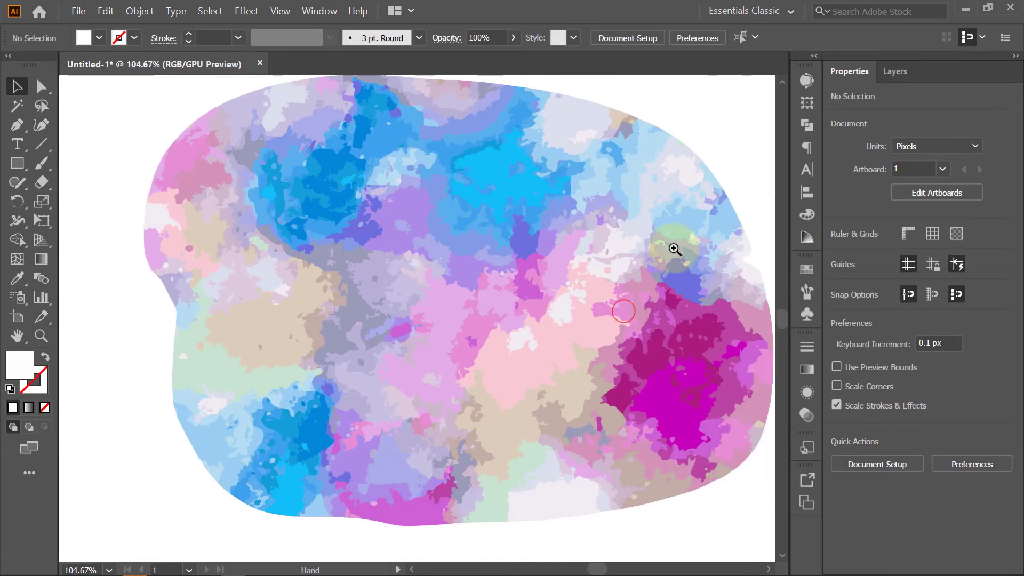
pyautogui.moveTo(674, 247); pyautogui.dragTo(630, 308)
pyautogui.moveTo(627, 308); pyautogui.dragTo(556, 327)
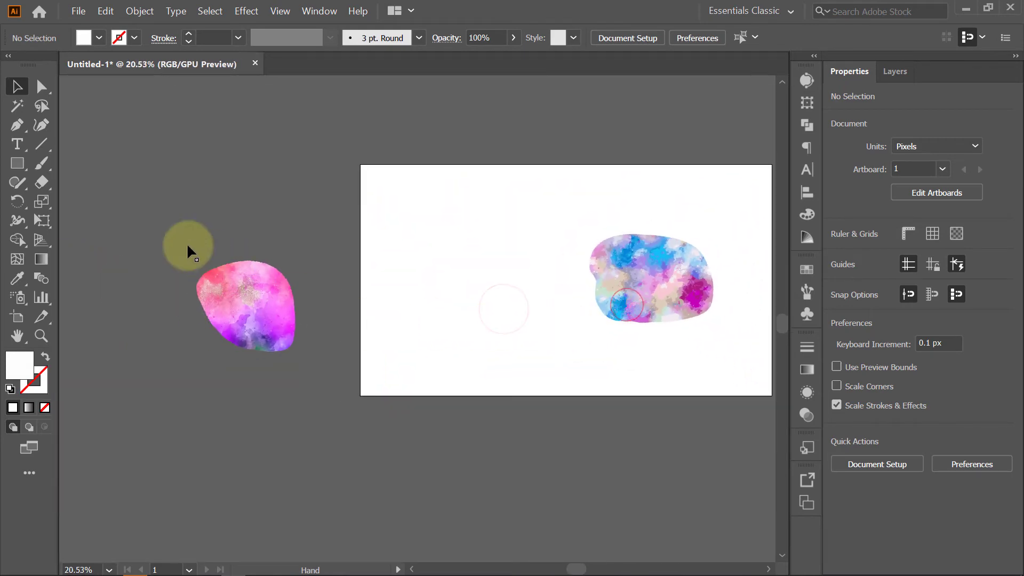
# - Move the first traced watercolor shape onto the artboard beside the other texture and group it
pyautogui.moveTo(176, 244); pyautogui.dragTo(311, 390)
pyautogui.moveTo(276, 327); pyautogui.dragTo(516, 292)
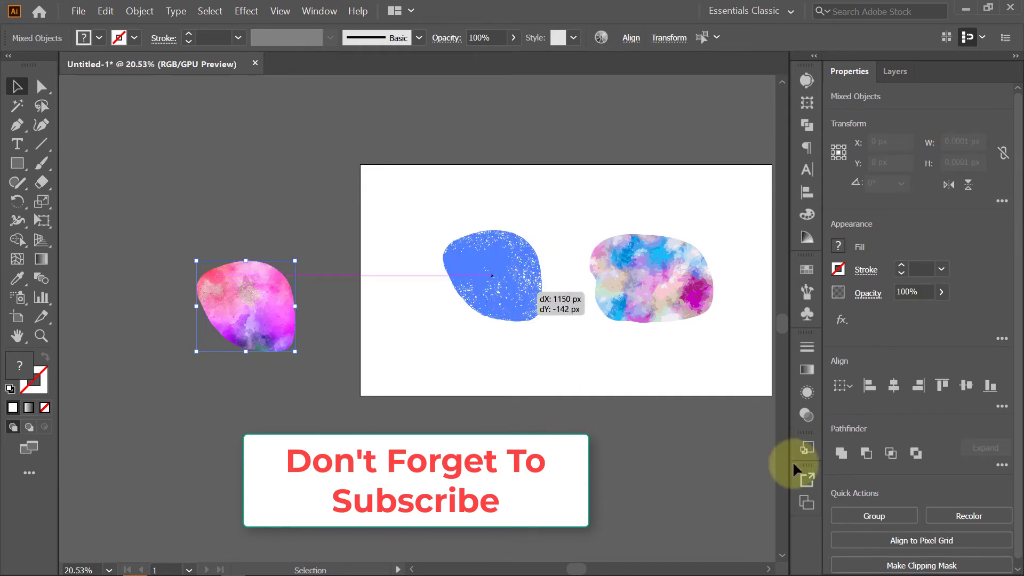
pyautogui.click(874, 517)
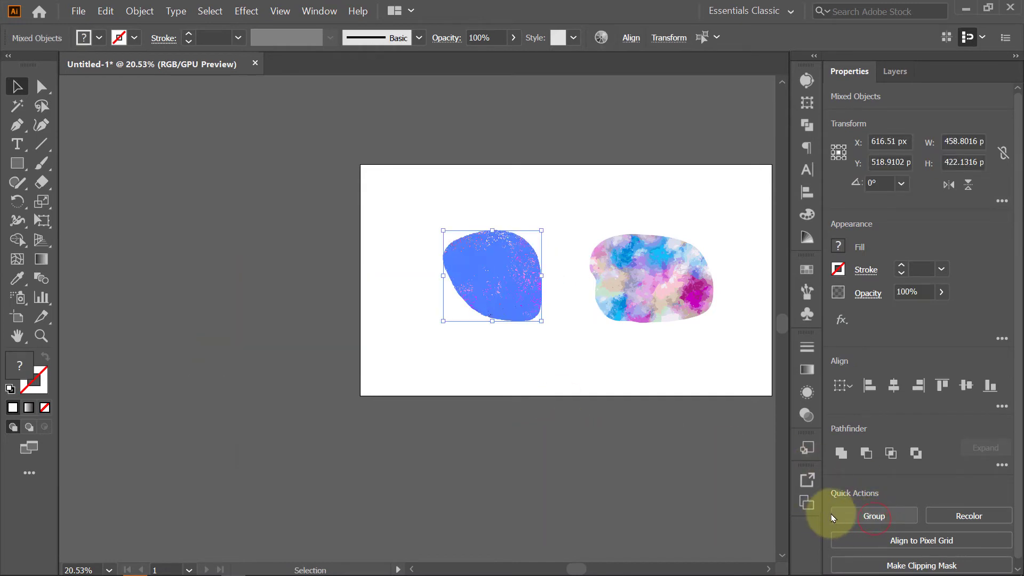
pyautogui.click(865, 520)
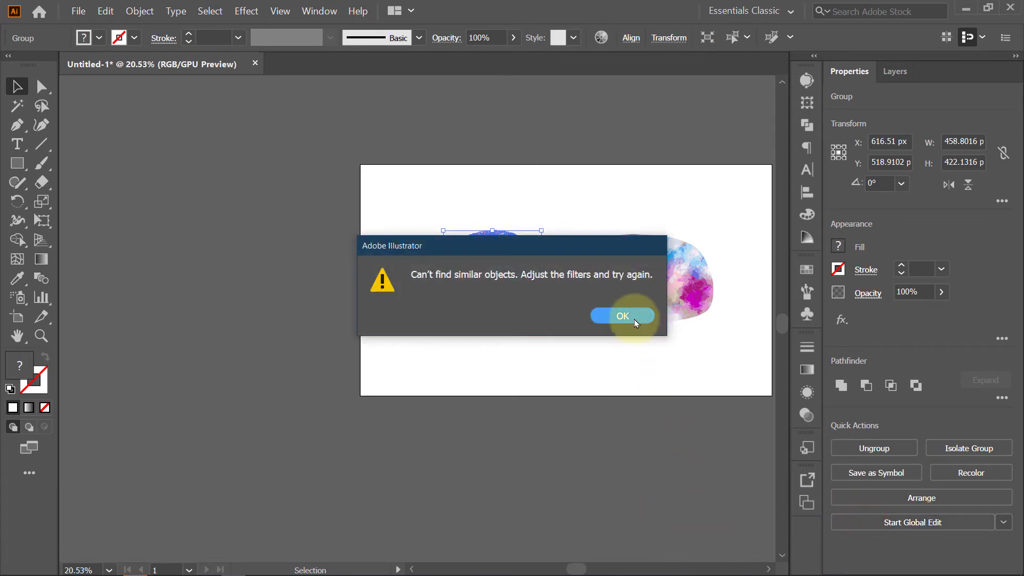
pyautogui.click(636, 316)
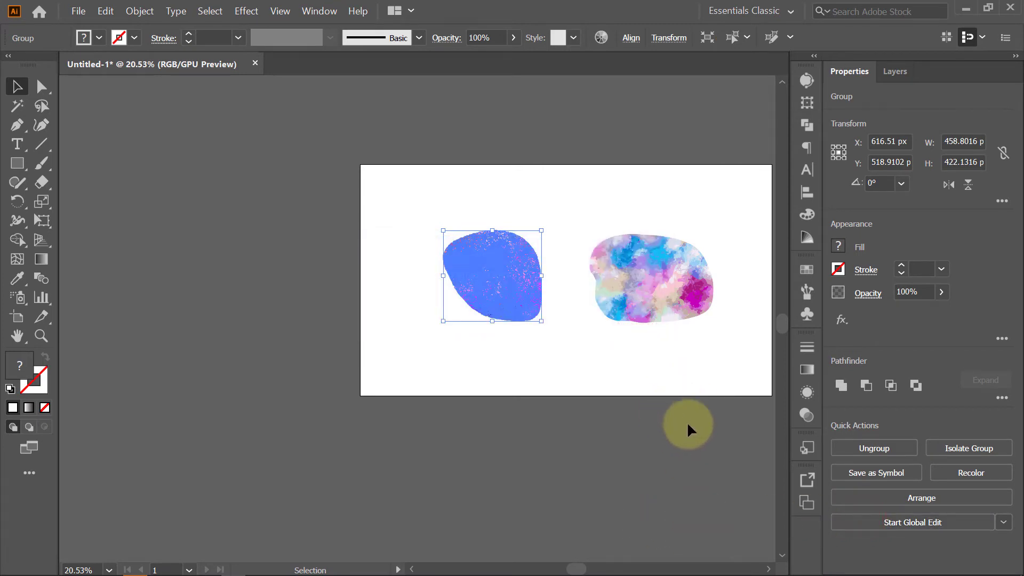
# - Zoom in to compare the detail of the two traced textures, then zoom back out
pyautogui.click(602, 384)
pyautogui.moveTo(589, 334); pyautogui.dragTo(524, 380)
pyautogui.moveTo(522, 334); pyautogui.dragTo(639, 315)
pyautogui.moveTo(558, 334); pyautogui.dragTo(543, 321)
pyautogui.moveTo(318, 333); pyautogui.dragTo(420, 303)
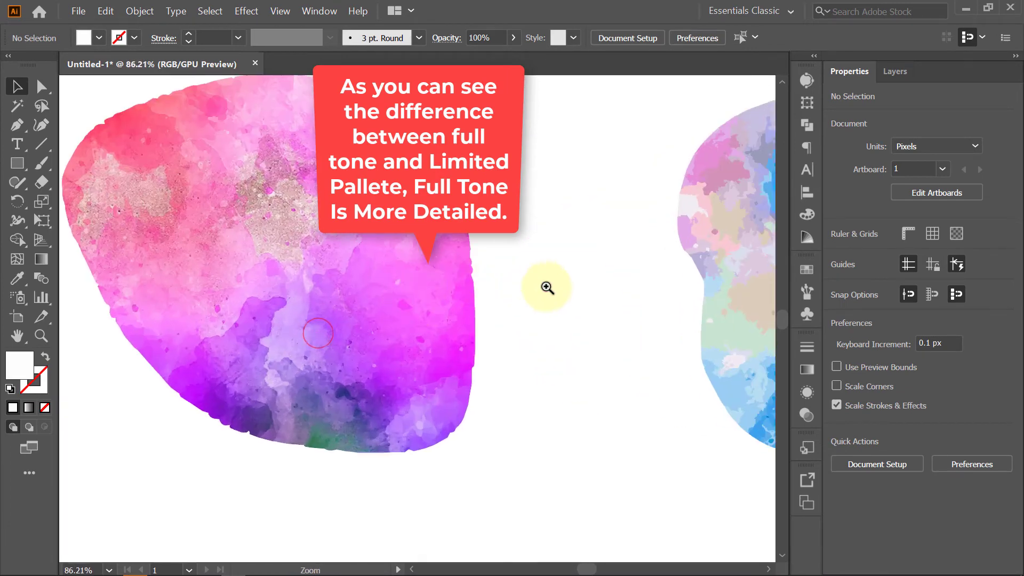
pyautogui.moveTo(546, 289); pyautogui.dragTo(469, 302)
pyautogui.moveTo(599, 314); pyautogui.dragTo(357, 313)
pyautogui.moveTo(472, 311); pyautogui.dragTo(468, 335)
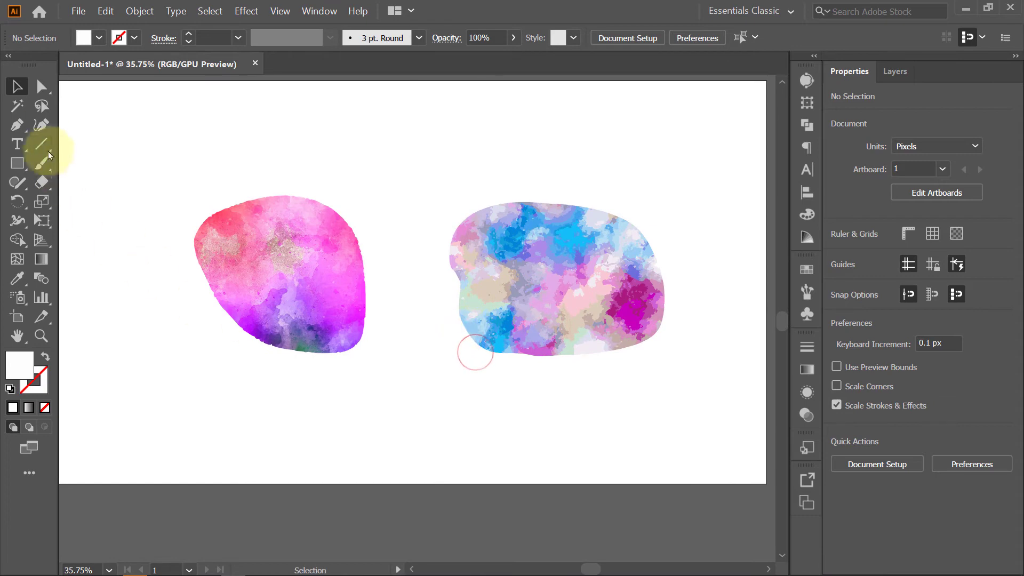
# - Add a point text object below the shapes and scale it up to about 70 px
pyautogui.click(16, 144)
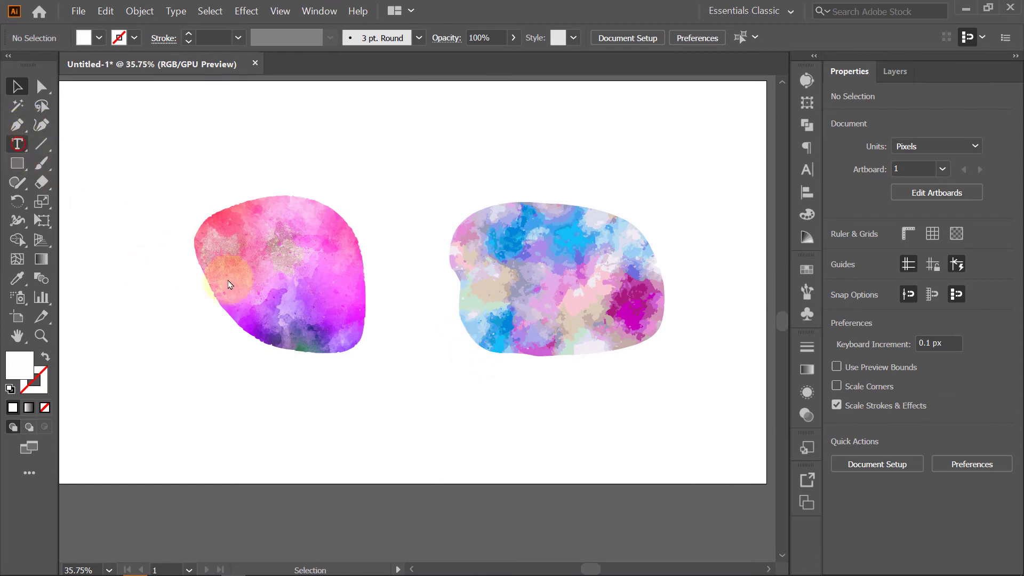
pyautogui.click(356, 415)
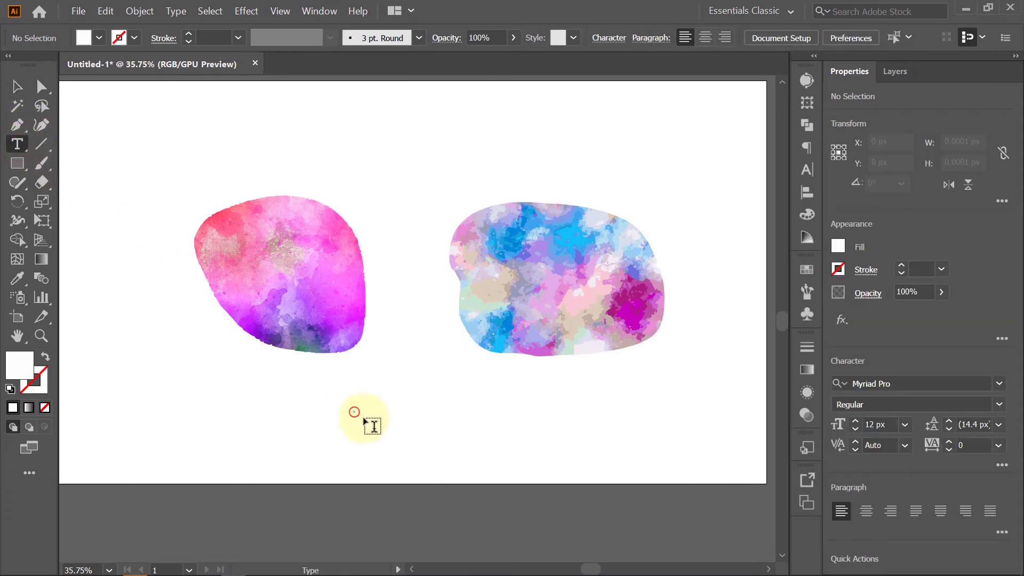
pyautogui.click(354, 412)
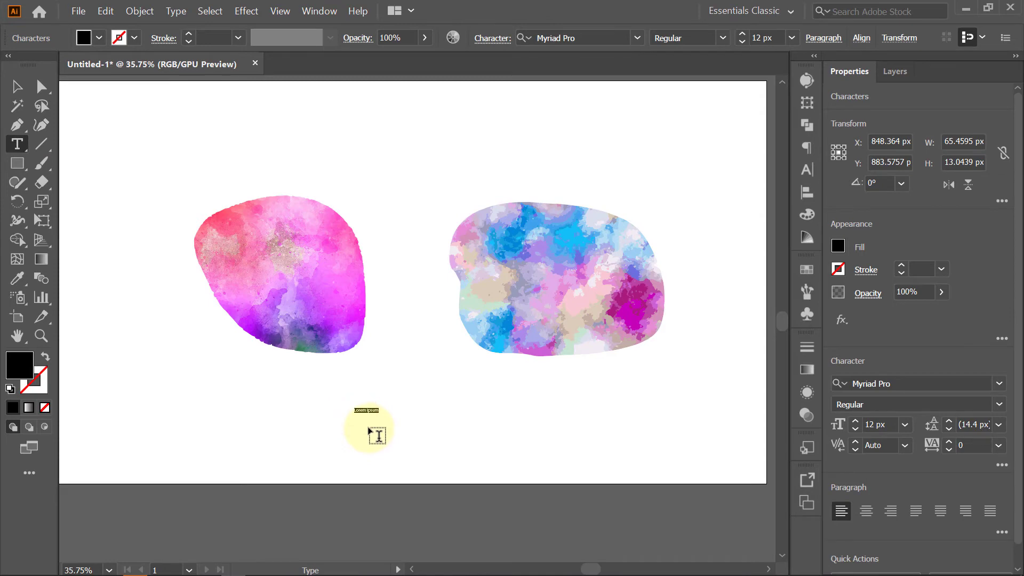
pyautogui.click(17, 86)
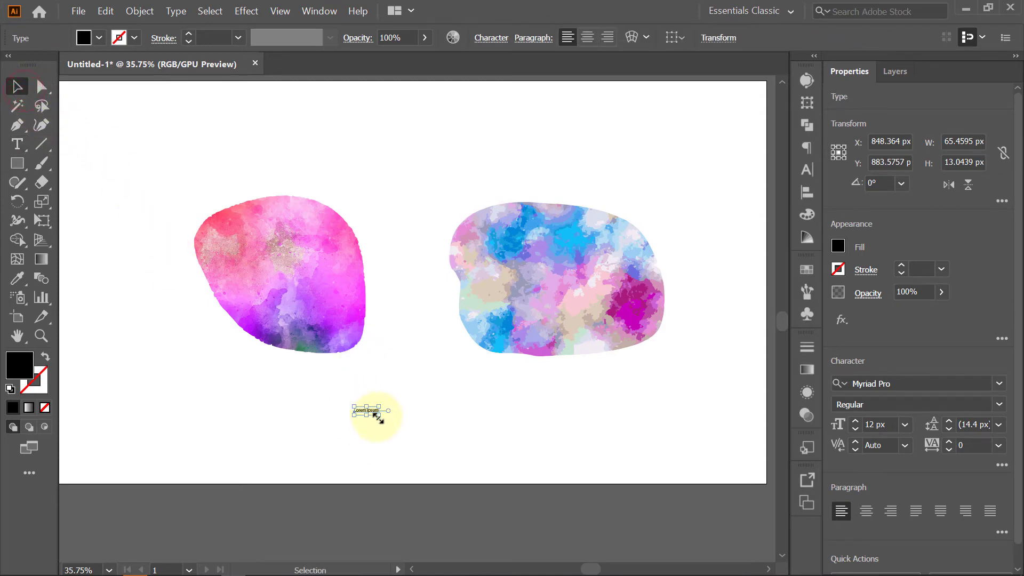
pyautogui.moveTo(380, 418); pyautogui.dragTo(487, 457)
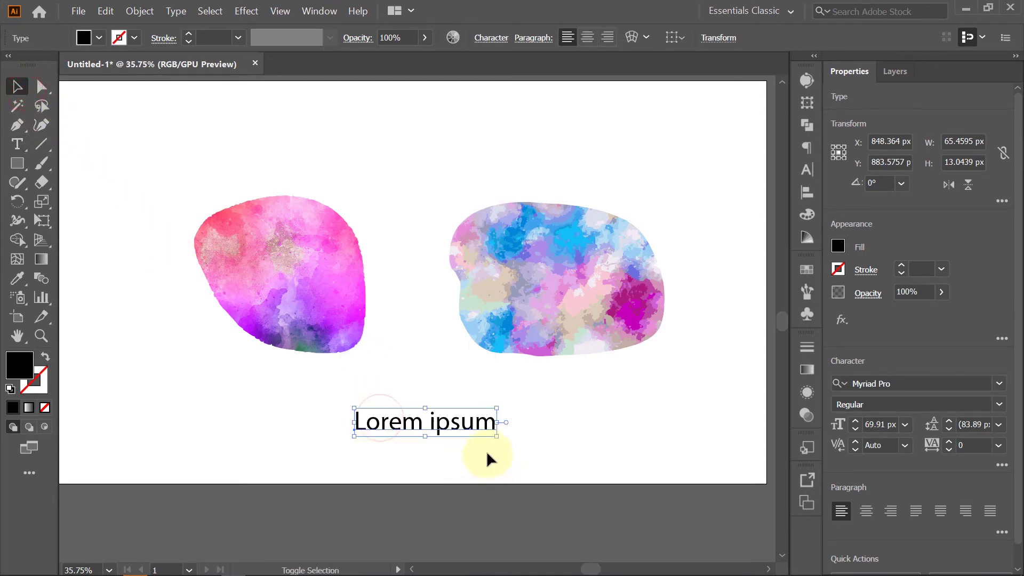
# - Replace the placeholder text with Water Color
pyautogui.doubleClick(440, 423)
pyautogui.tripleClick(441, 424)
pyautogui.write('Wa')
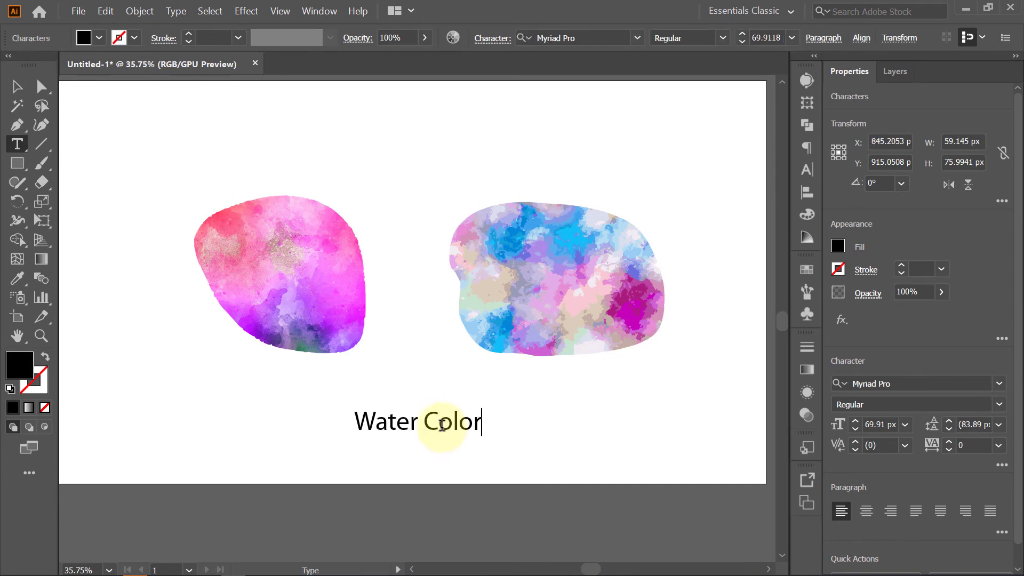
pyautogui.write('ter Color')
# - Set the Water Color text's font style to Myriad Pro Black
pyautogui.tripleClick(442, 425)
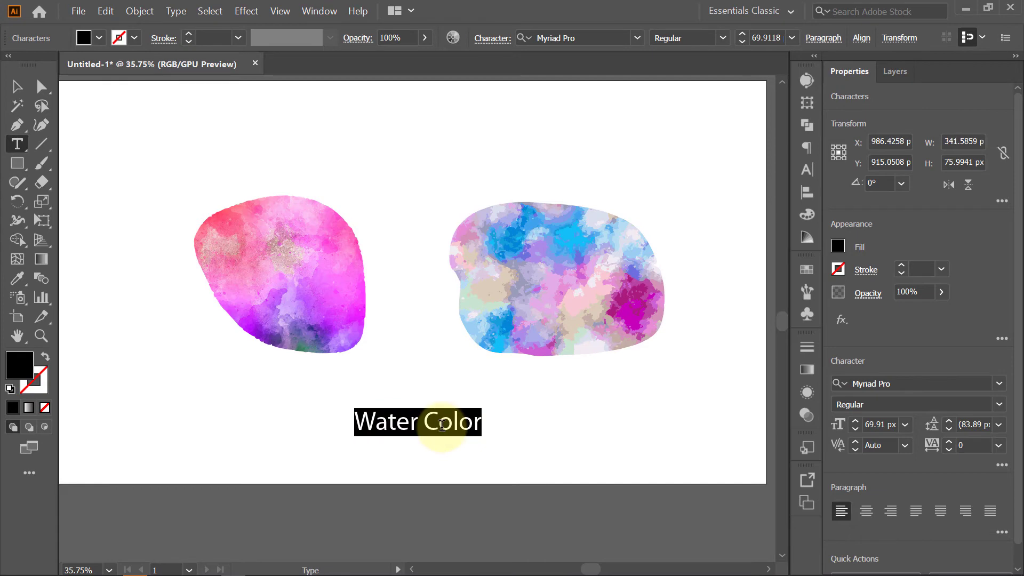
pyautogui.click(999, 405)
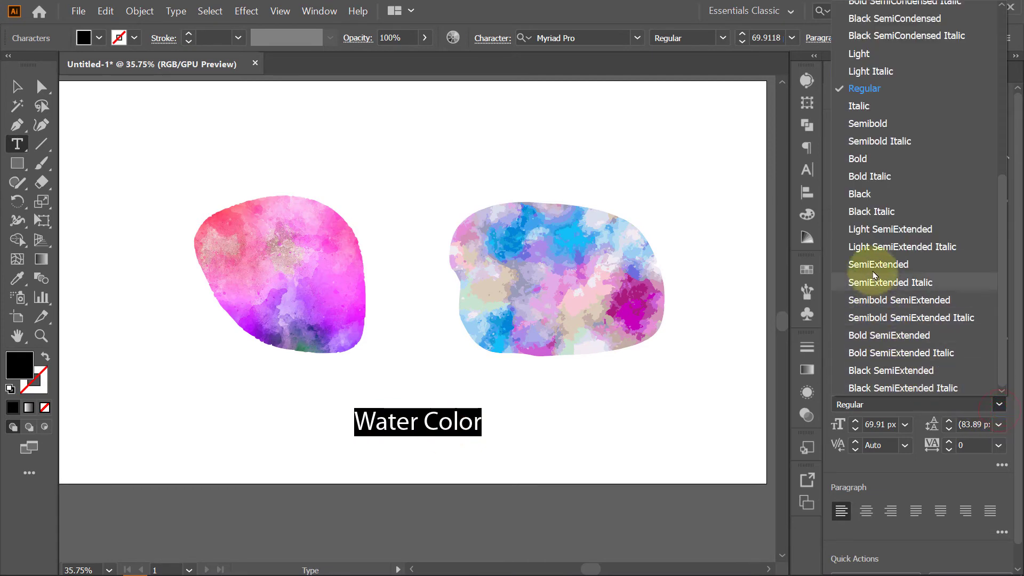
pyautogui.click(907, 196)
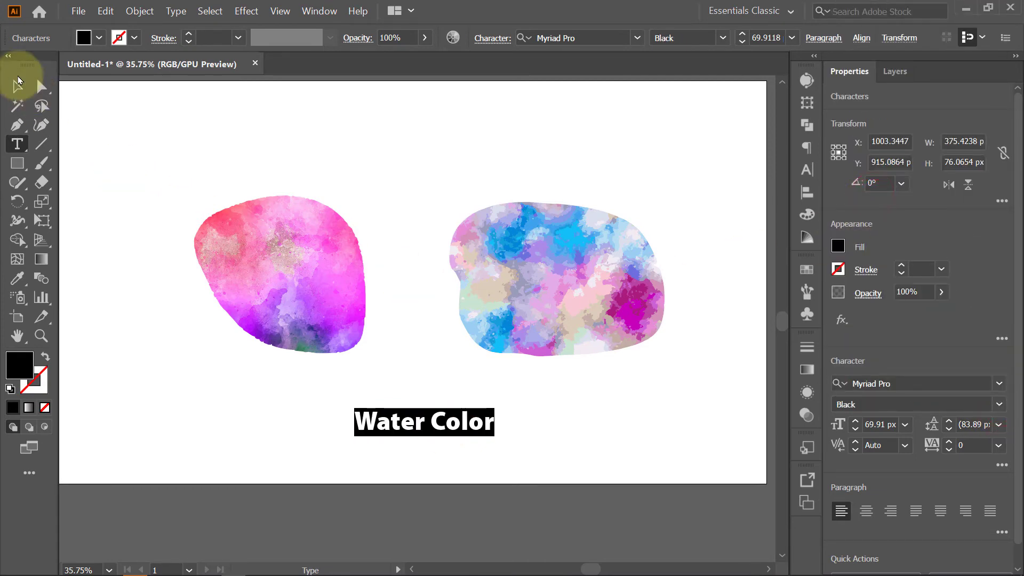
# - Move the title above the shapes, enlarging it to about 93 px
pyautogui.click(17, 86)
pyautogui.moveTo(490, 428); pyautogui.dragTo(376, 139)
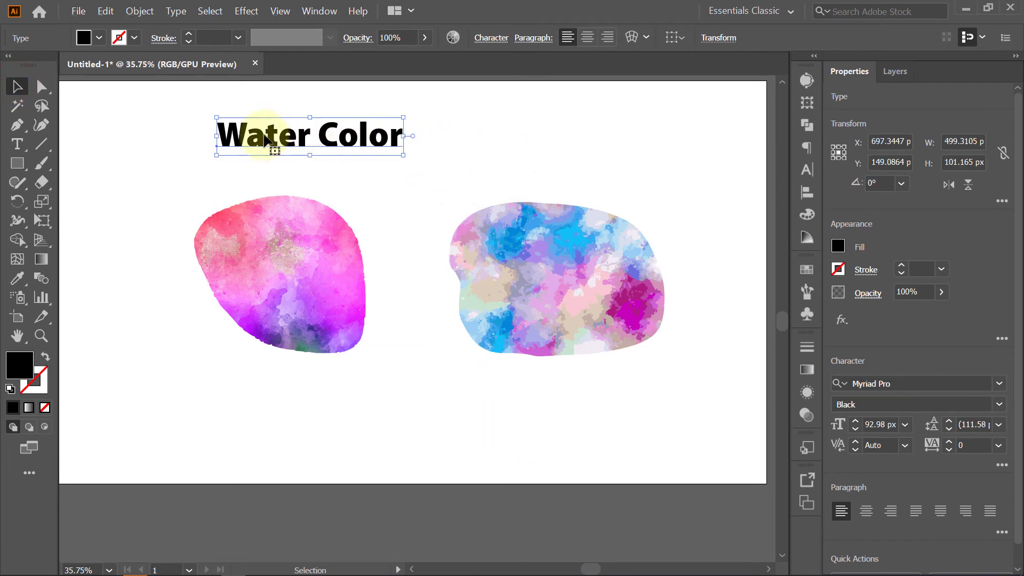
# - Expand the title text with Object and Fill enabled
pyautogui.click(141, 11)
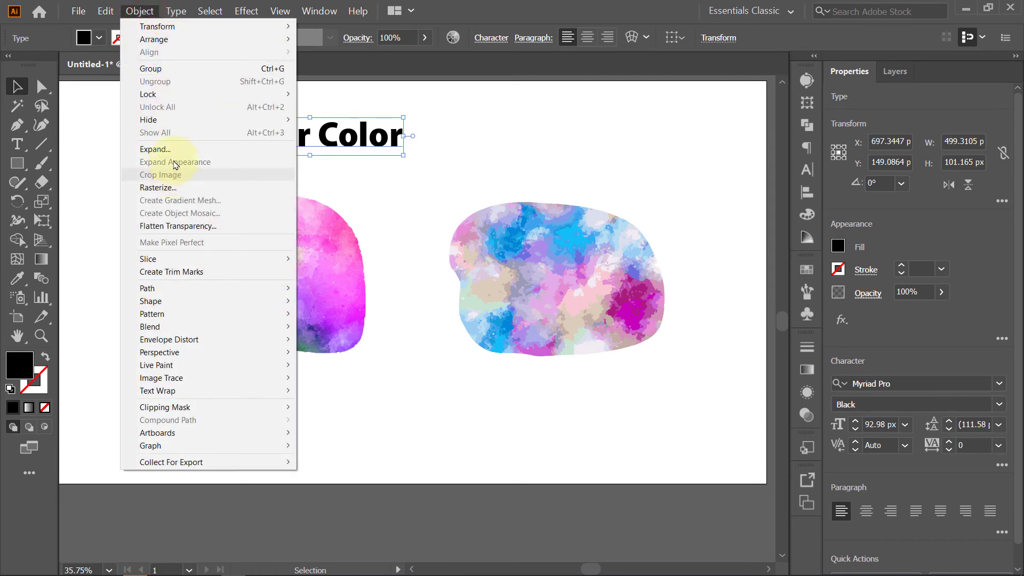
pyautogui.click(172, 150)
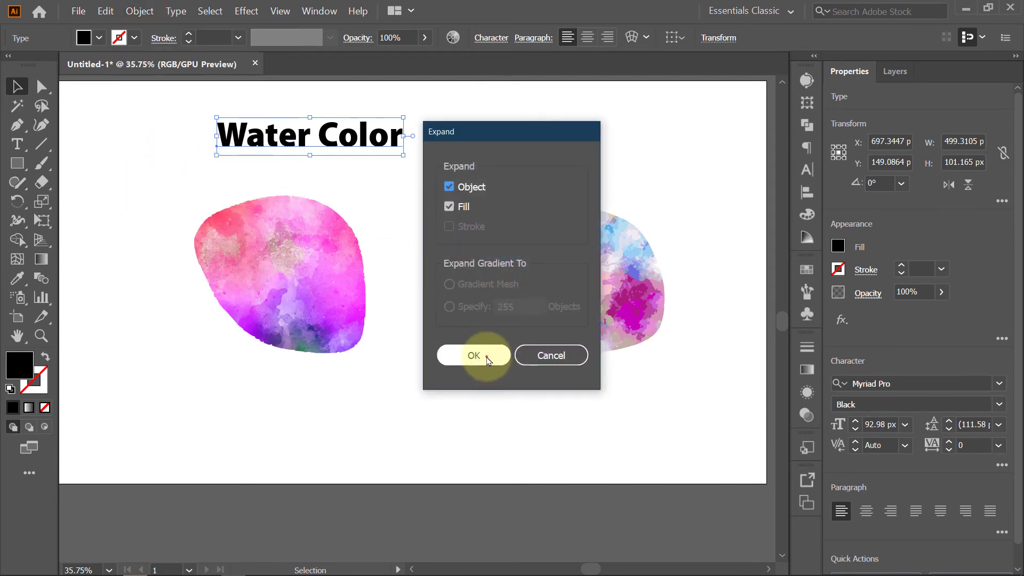
pyautogui.click(487, 360)
# - Make the expanded title a compound path and nudge it slightly lower
pyautogui.click(140, 11)
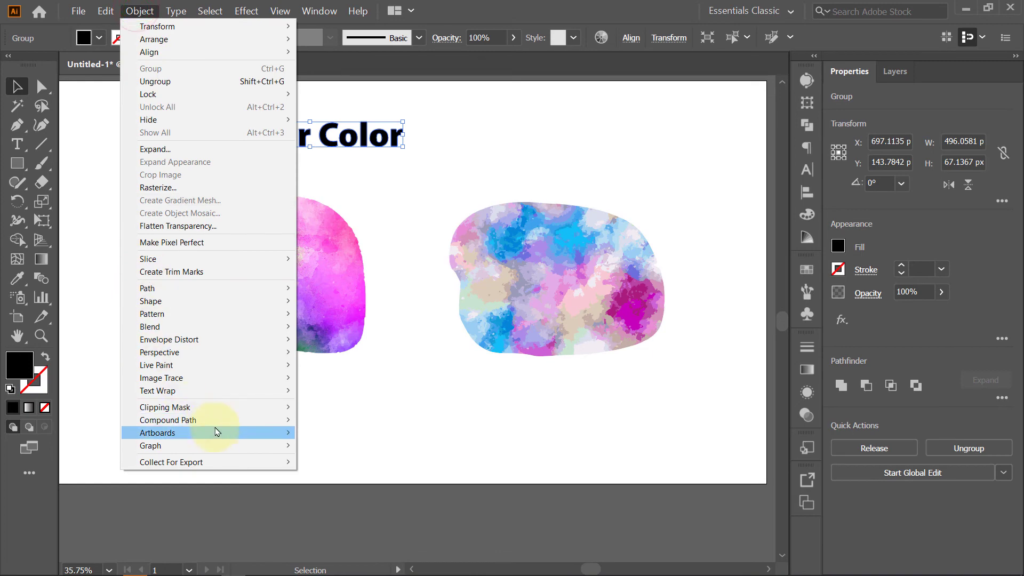
pyautogui.moveTo(230, 419)
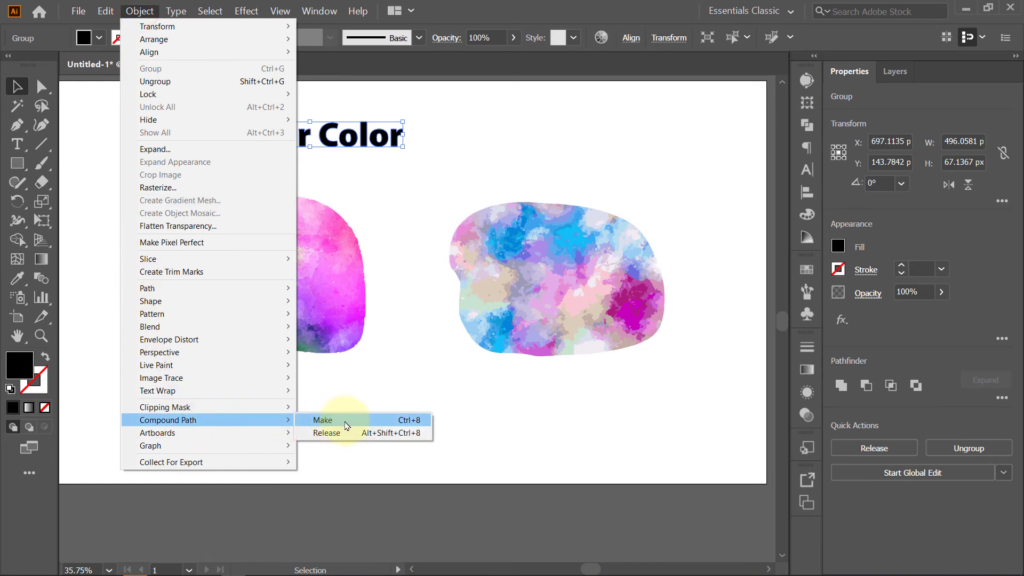
pyautogui.click(346, 421)
pyautogui.click(416, 175)
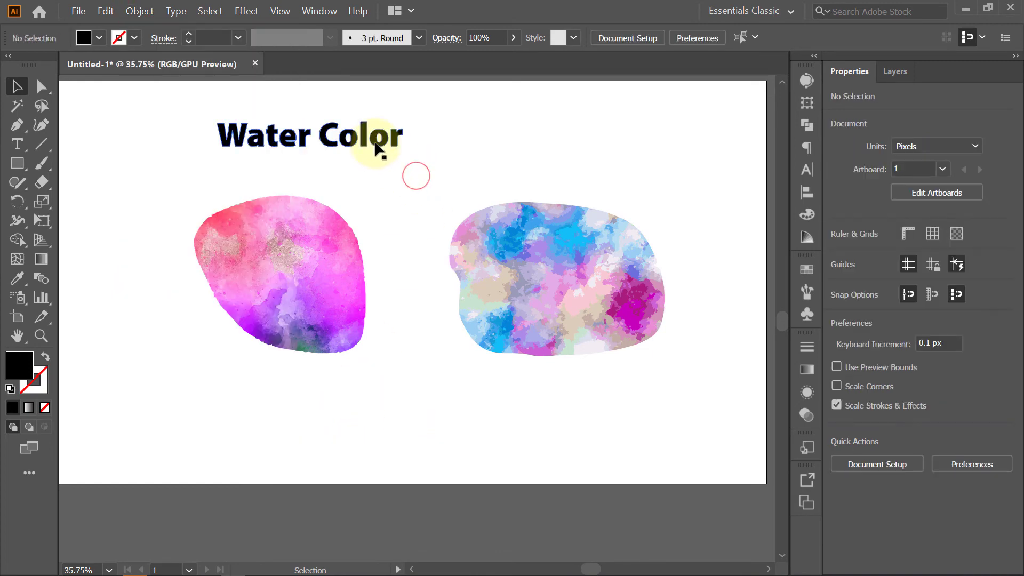
pyautogui.moveTo(377, 149); pyautogui.dragTo(359, 162)
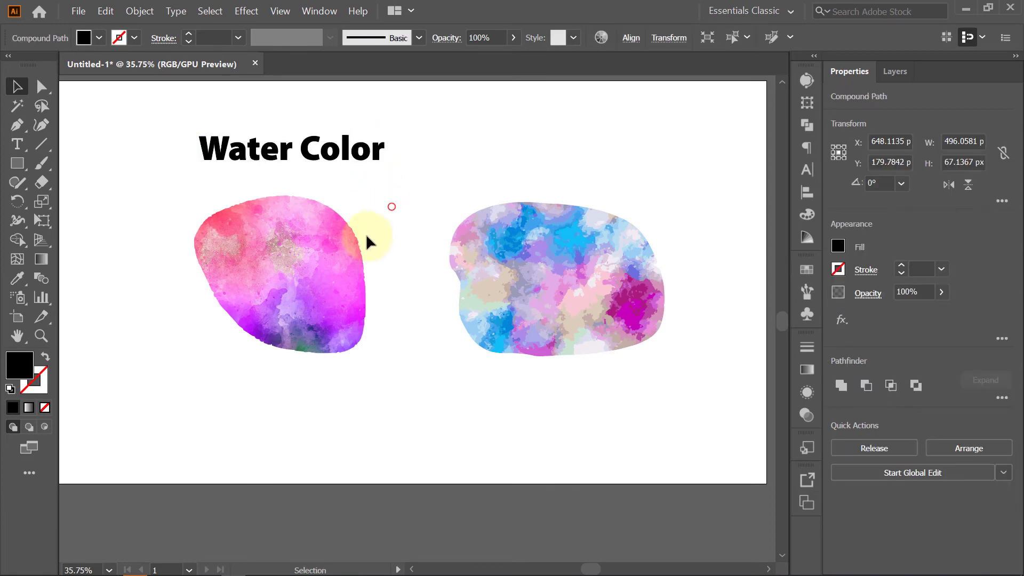
# - Scale the pink traced shape up to about 575 x 529 px
pyautogui.click(327, 270)
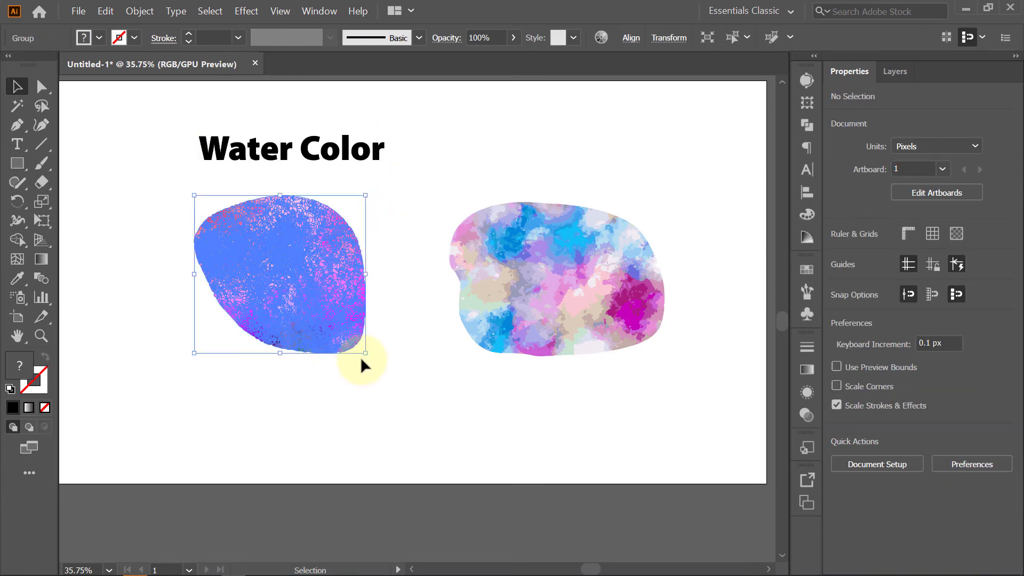
pyautogui.moveTo(384, 372)
pyautogui.mouseDown()
pyautogui.moveTo(381, 364)
pyautogui.moveTo(388, 384)
pyautogui.mouseUp()
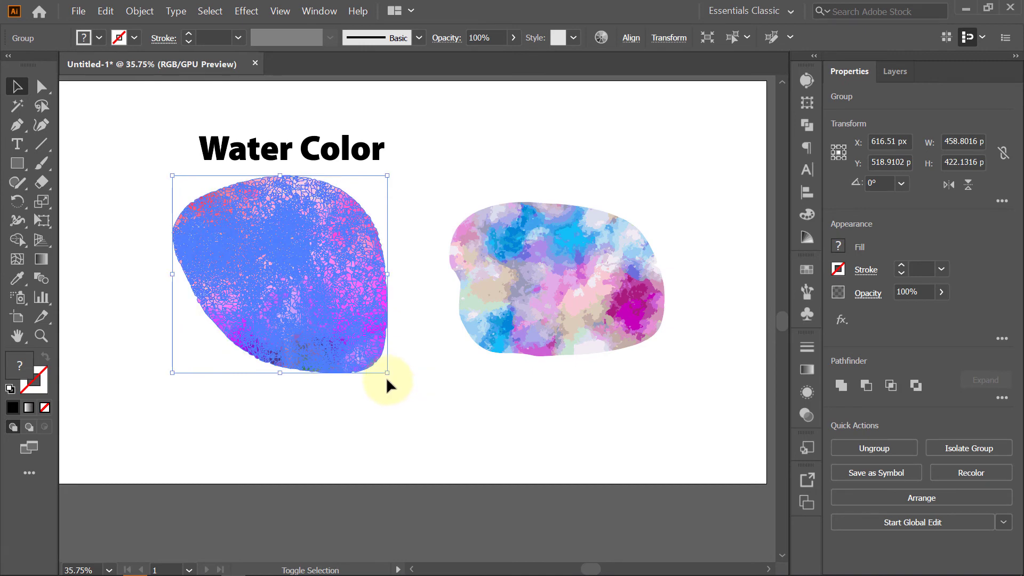
pyautogui.moveTo(352, 317); pyautogui.dragTo(562, 347)
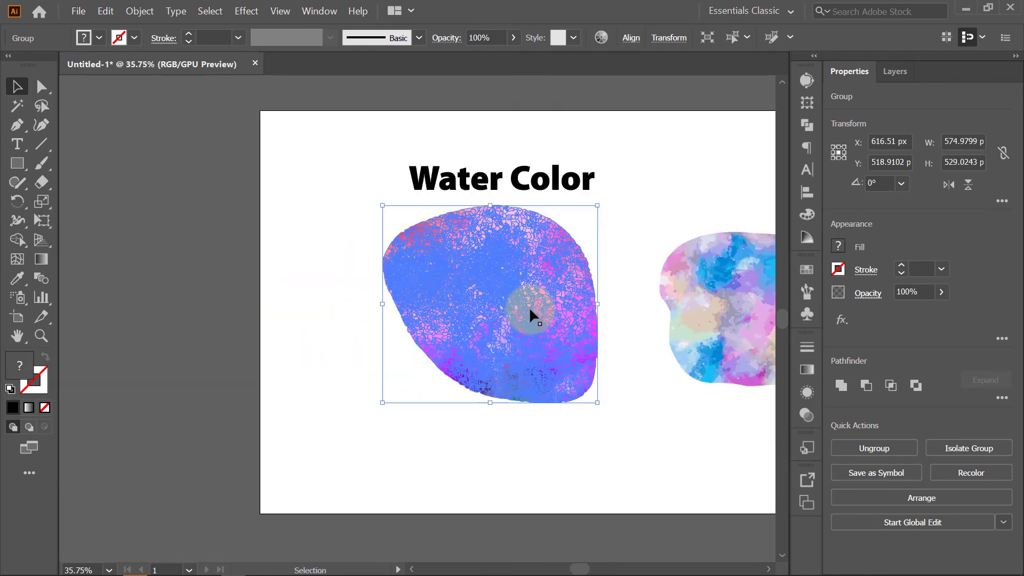
# - Duplicate the pink traced shape off to the left and move the original up over the title
pyautogui.moveTo(532, 307); pyautogui.dragTo(152, 323)
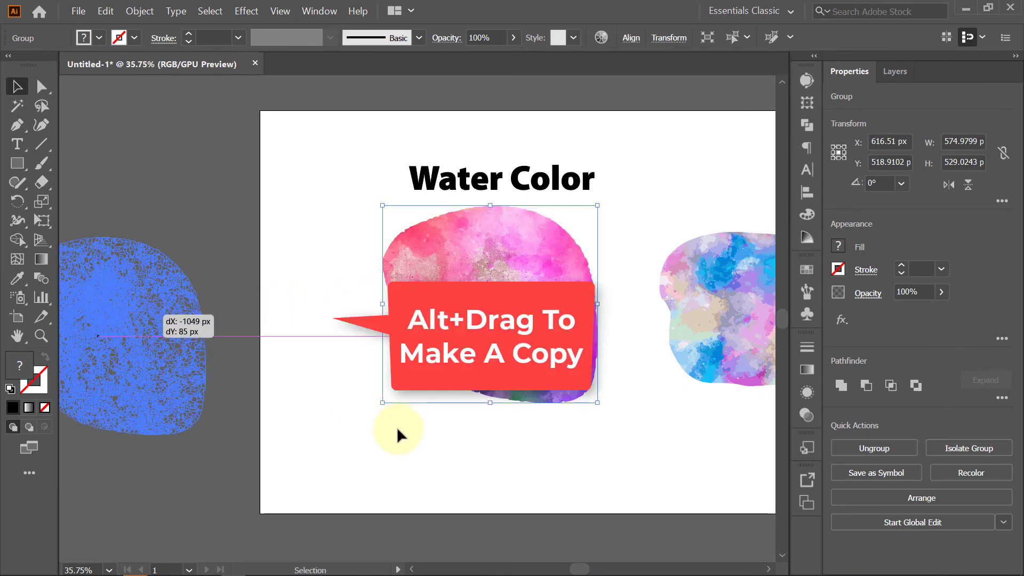
pyautogui.moveTo(491, 296); pyautogui.dragTo(437, 372)
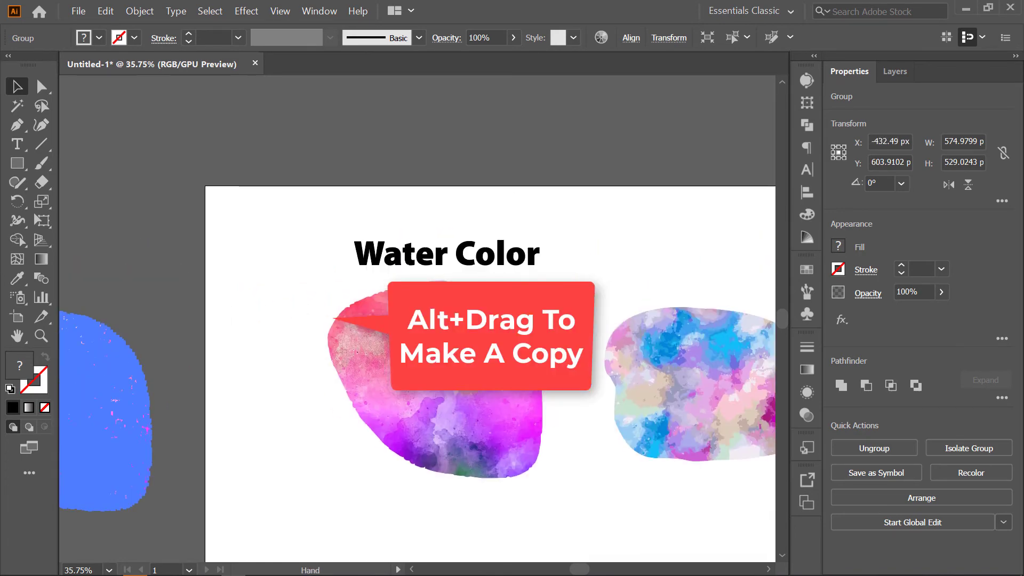
pyautogui.click(469, 389)
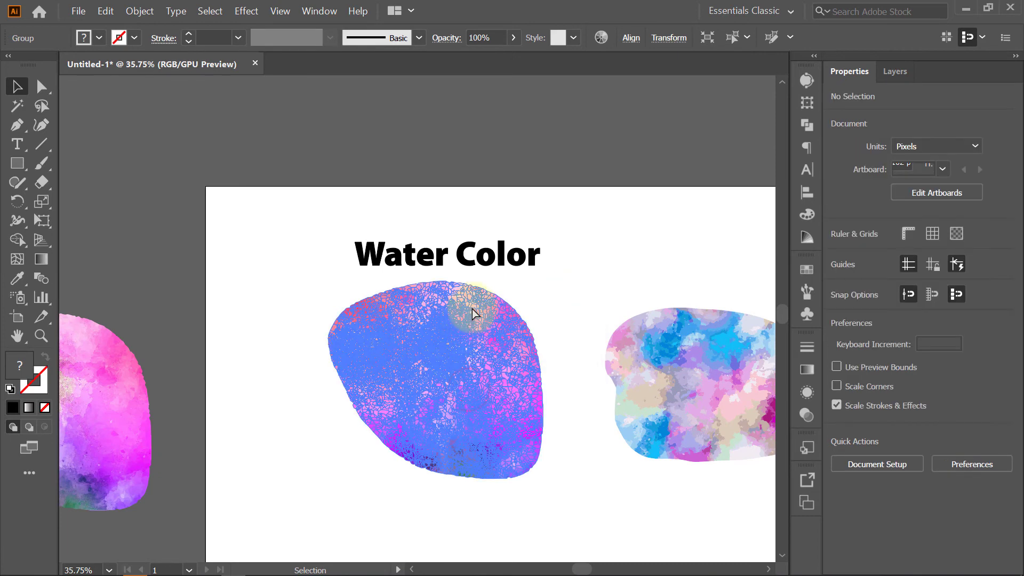
pyautogui.moveTo(472, 309); pyautogui.dragTo(478, 275)
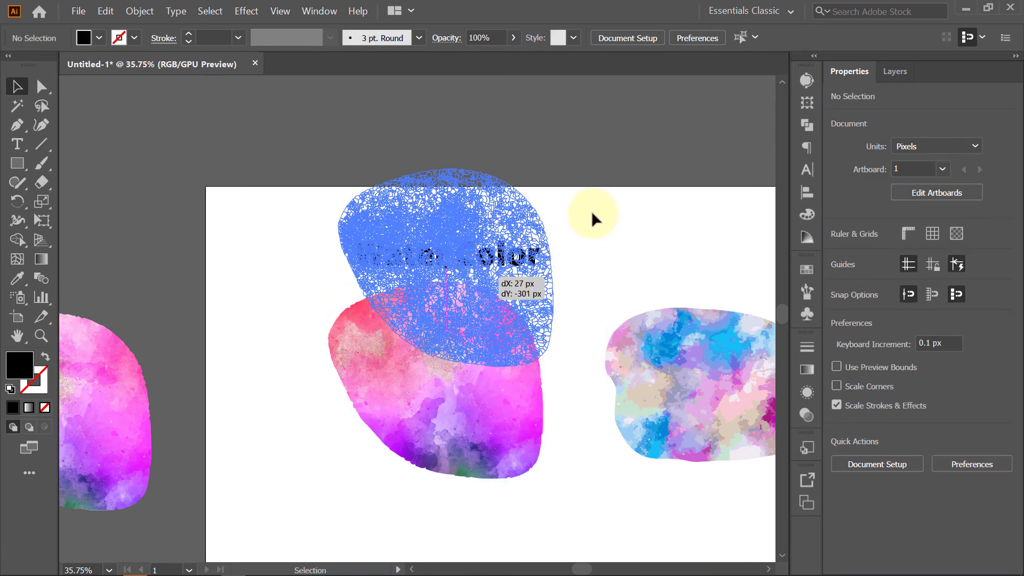
# - Select the traced shape and the title together and make a clipping mask
pyautogui.moveTo(592, 219); pyautogui.dragTo(592, 199)
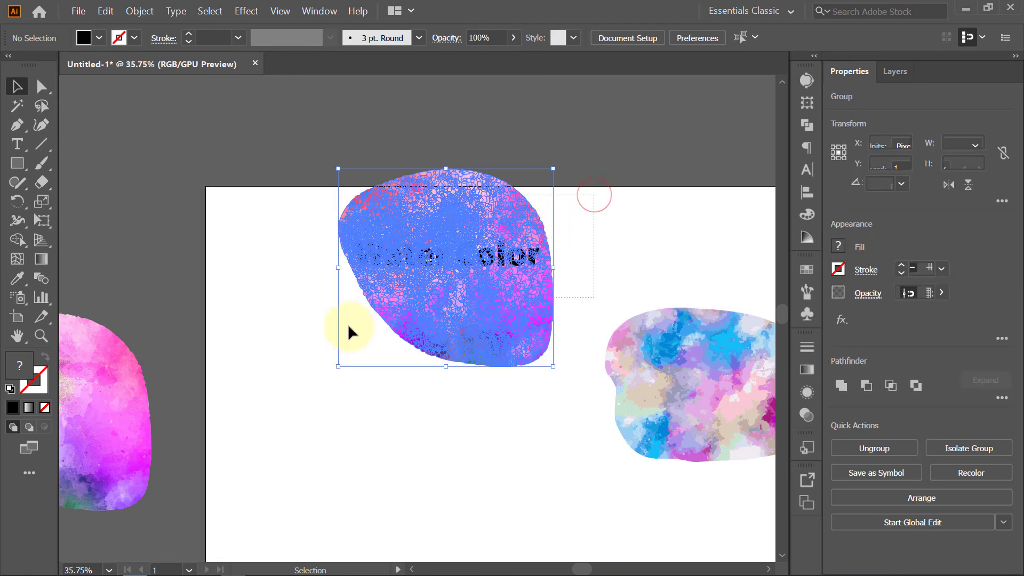
pyautogui.keyDown('shift'); pyautogui.click(452, 248); pyautogui.keyUp('shift')
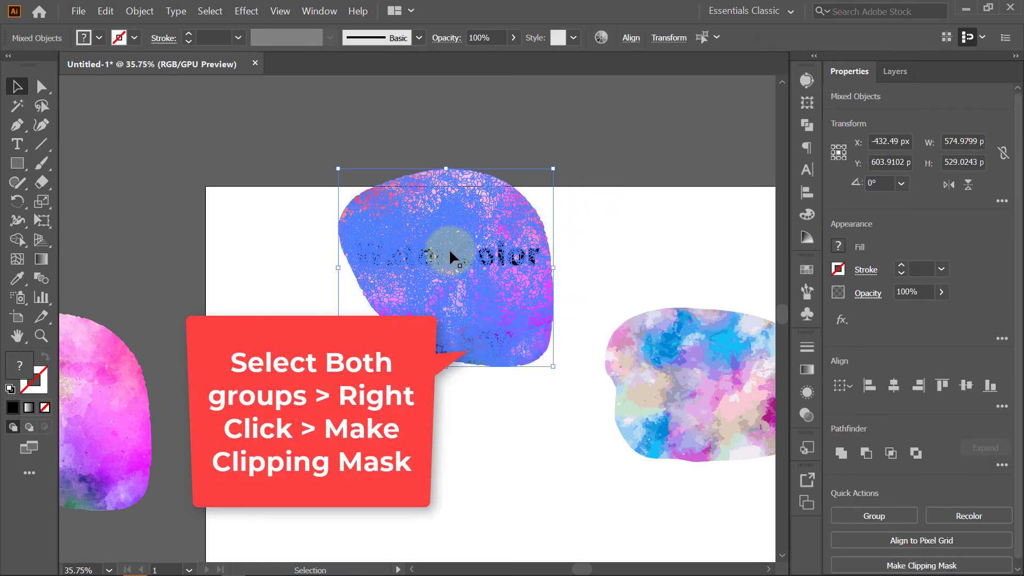
pyautogui.rightClick(451, 256)
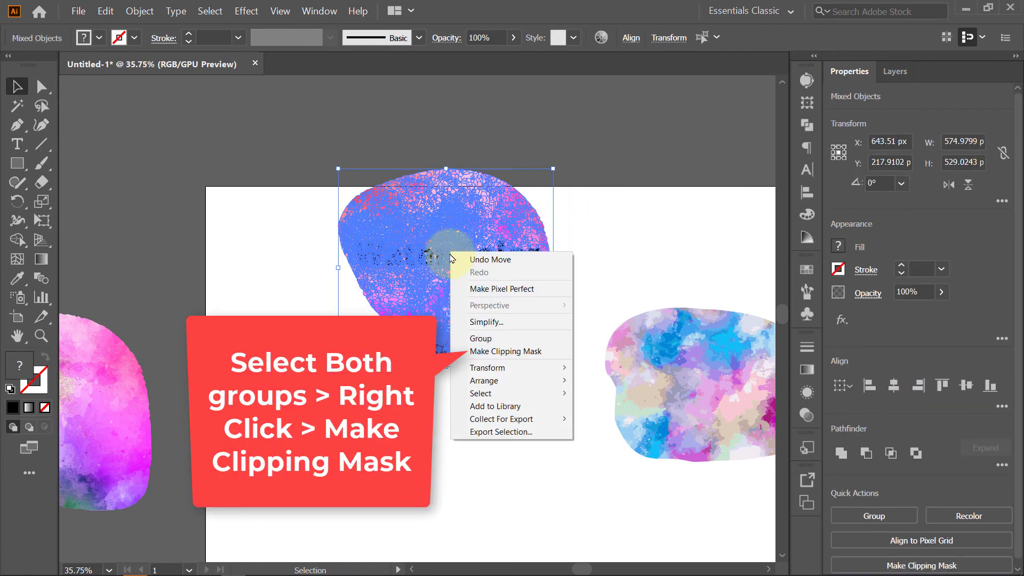
pyautogui.click(513, 352)
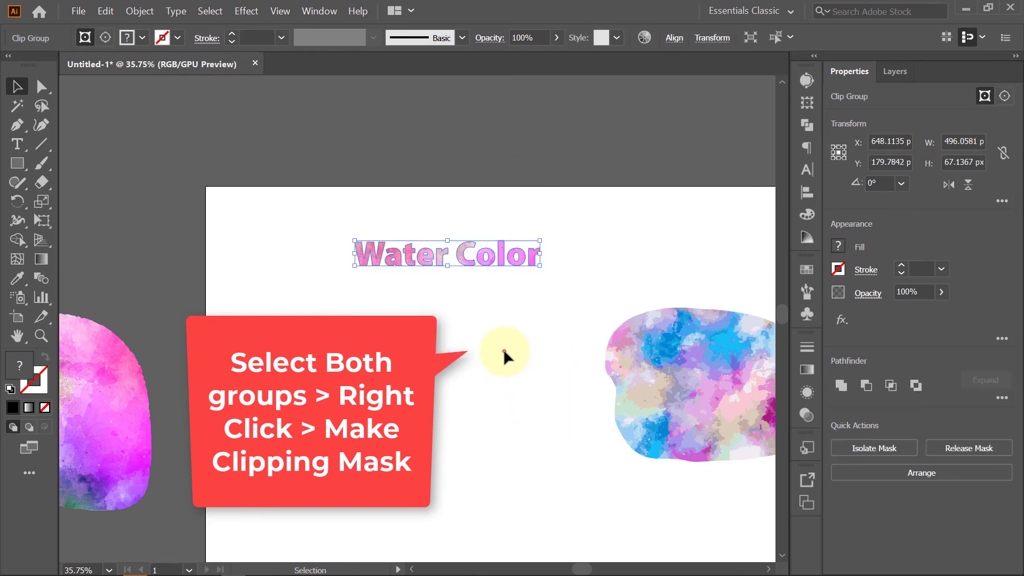
# - Scale the clipped Water Color title up to span more of the artboard
pyautogui.moveTo(306, 218); pyautogui.dragTo(618, 311)
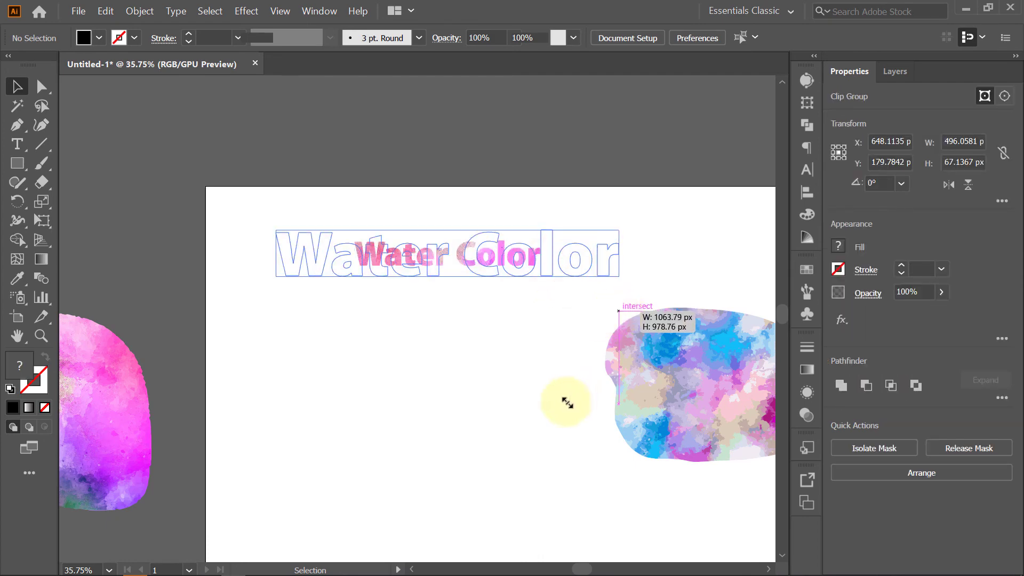
pyautogui.moveTo(567, 402); pyautogui.dragTo(564, 394)
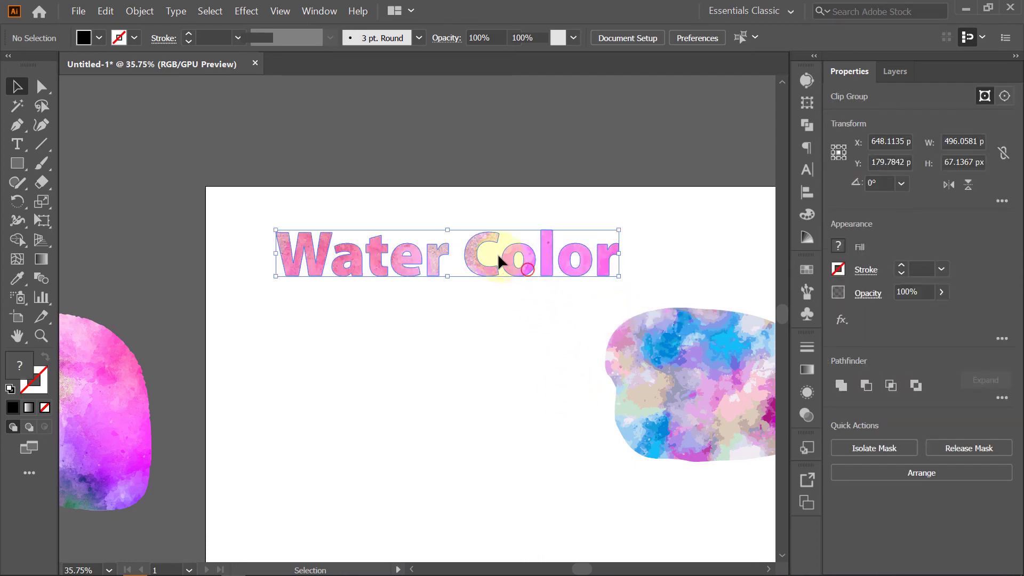
# - Move the clipped pink Water Color title toward the artboard's upper-left area
pyautogui.moveTo(499, 257); pyautogui.dragTo(496, 259)
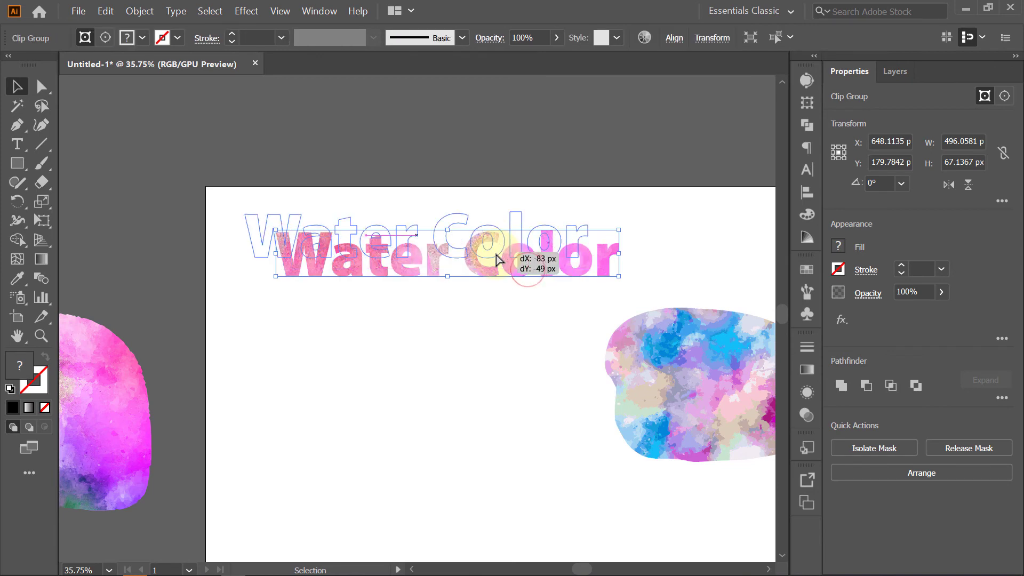
pyautogui.click(514, 363)
pyautogui.press('space')
pyautogui.moveTo(531, 355); pyautogui.dragTo(427, 238)
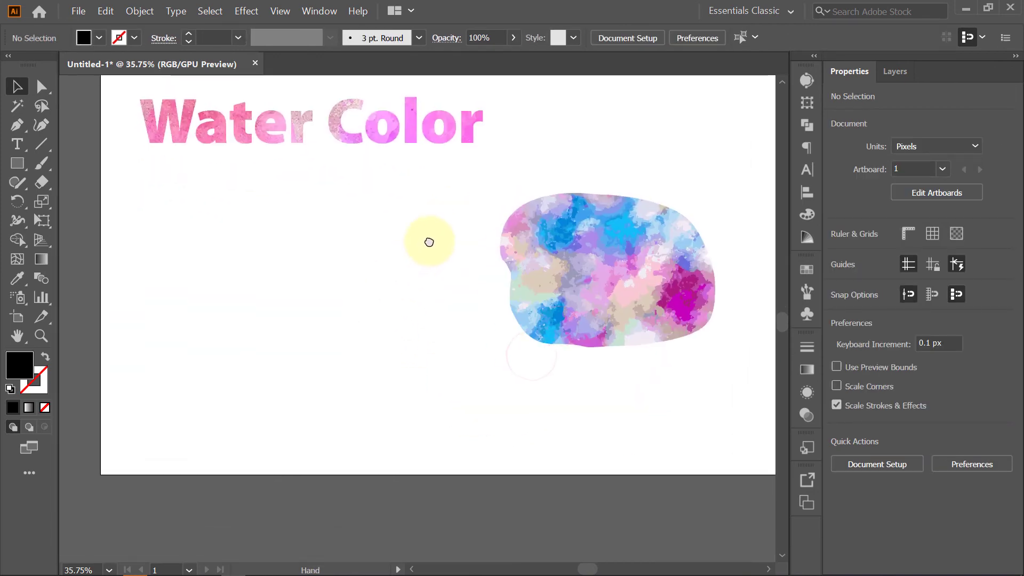
# - Add a new Water Color text object and scale it up to about the pink title's width
pyautogui.press('t')
pyautogui.click(256, 259)
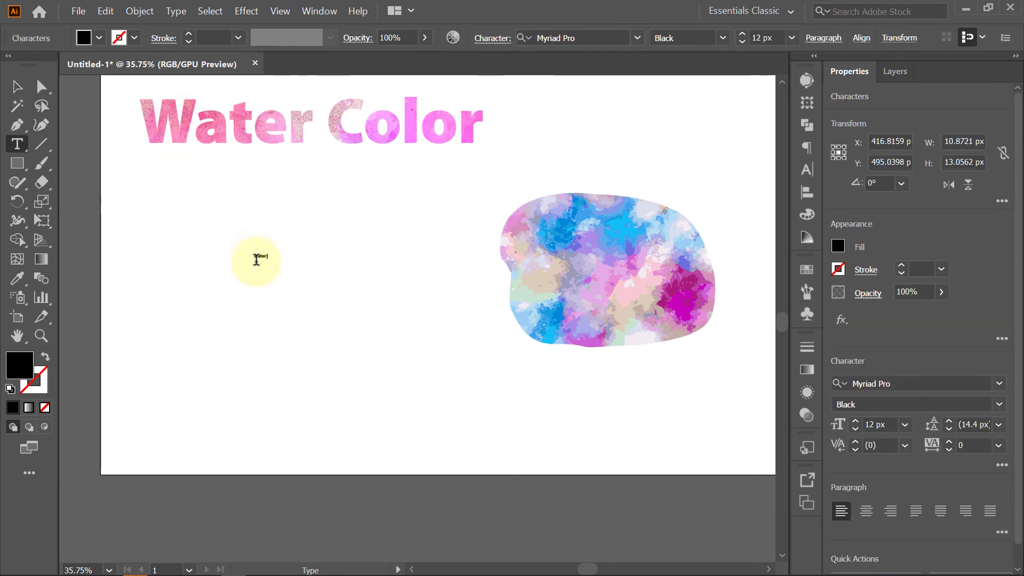
pyautogui.click(16, 85)
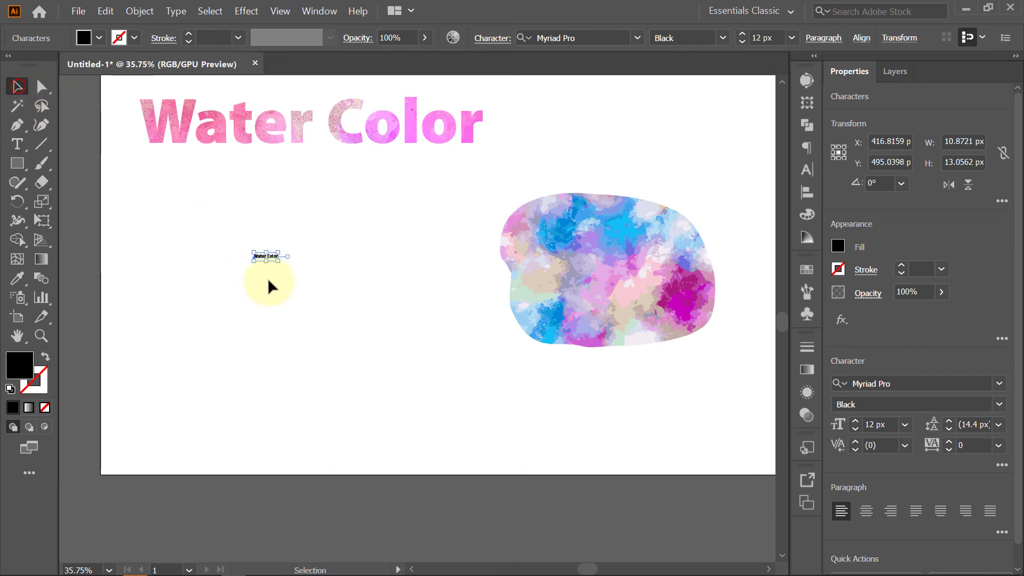
pyautogui.moveTo(278, 260); pyautogui.dragTo(475, 290)
pyautogui.click(427, 306)
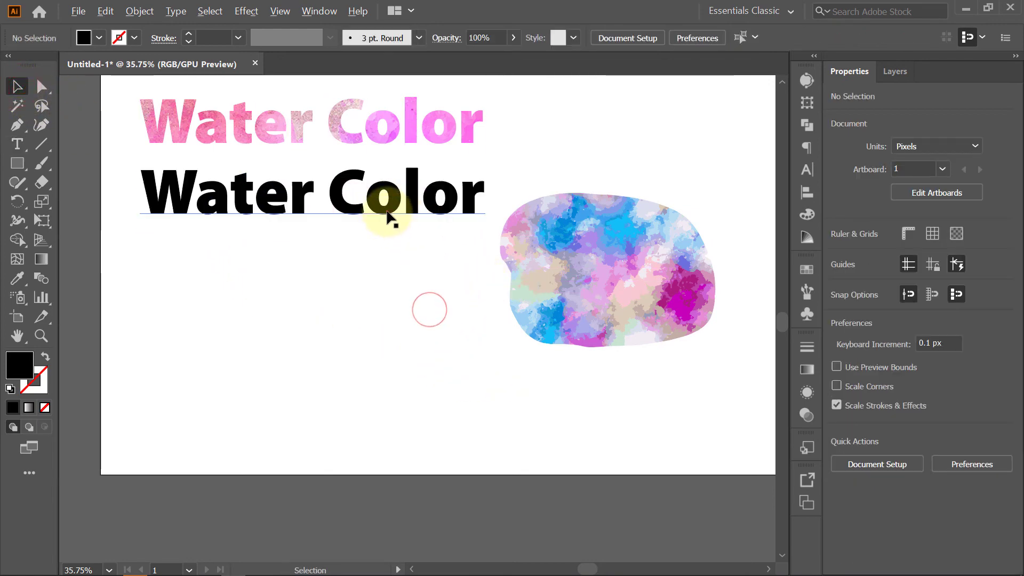
# - Scale the black Water Color text down and place it over the blue watercolor shape
pyautogui.moveTo(387, 211); pyautogui.dragTo(421, 389)
pyautogui.hotkey('ctrl', 'z')
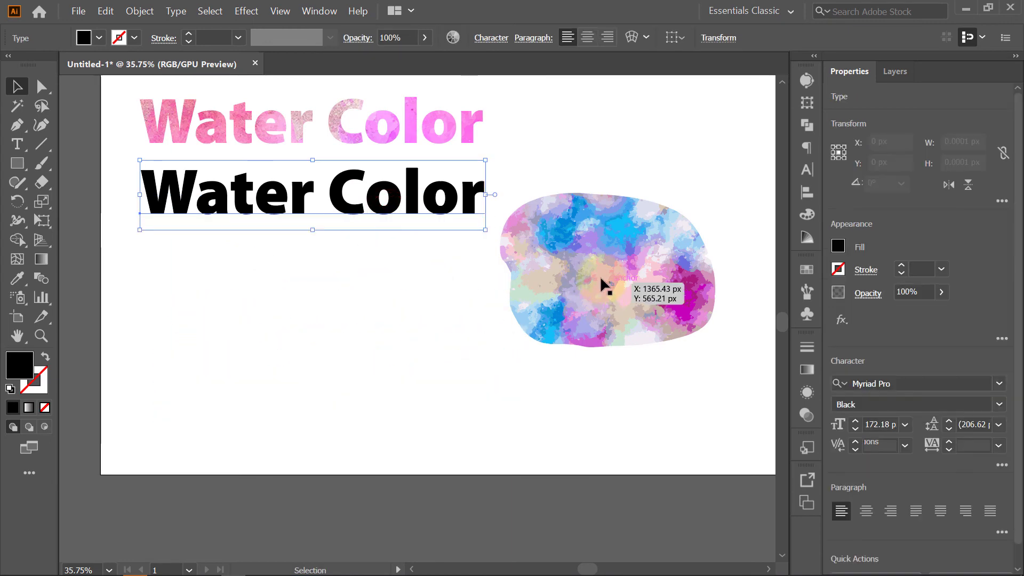
pyautogui.click(140, 11)
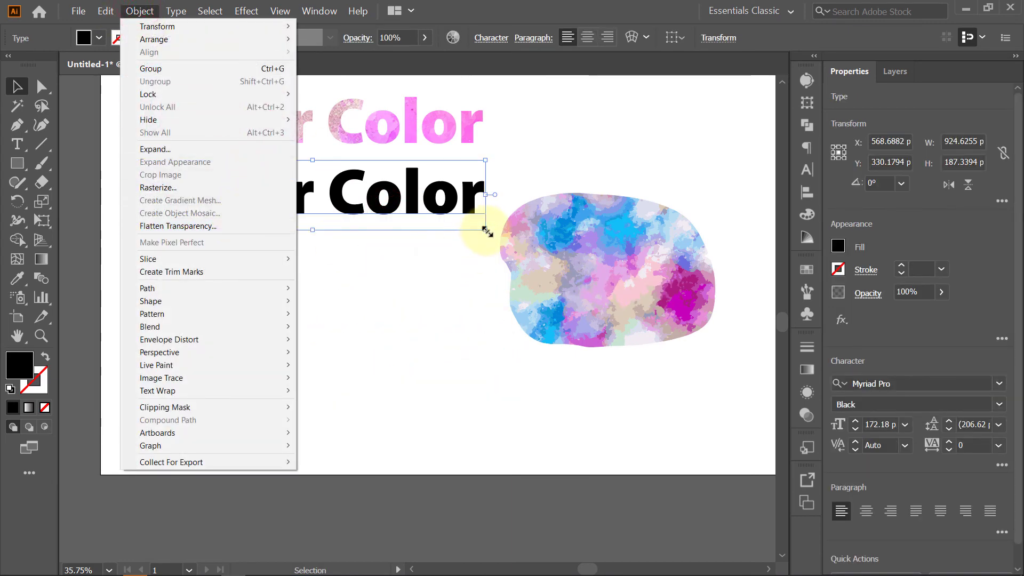
pyautogui.click(487, 231)
pyautogui.moveTo(487, 230); pyautogui.dragTo(564, 323)
# - Expand the black Water Color text into outlines
pyautogui.click(140, 11)
pyautogui.click(158, 145)
pyautogui.click(490, 356)
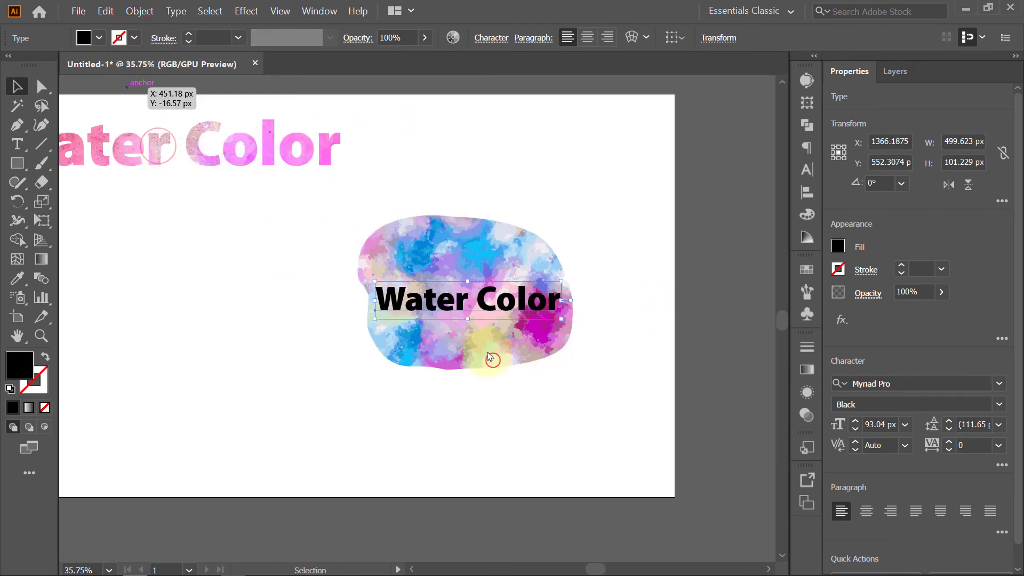
# - Make the outlined Water Color letters into a compound path
pyautogui.click(140, 10)
pyautogui.moveTo(242, 425)
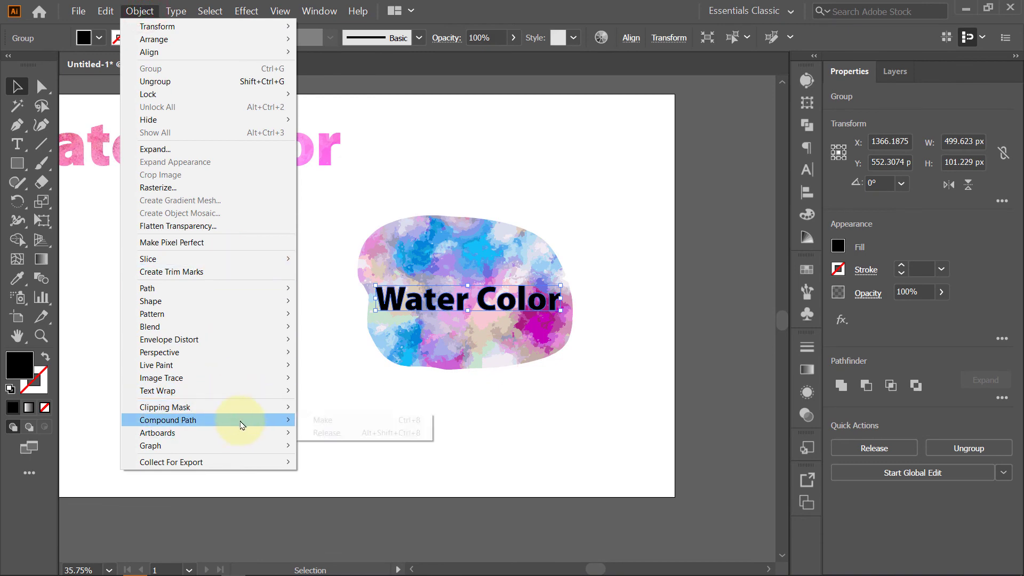
pyautogui.click(337, 420)
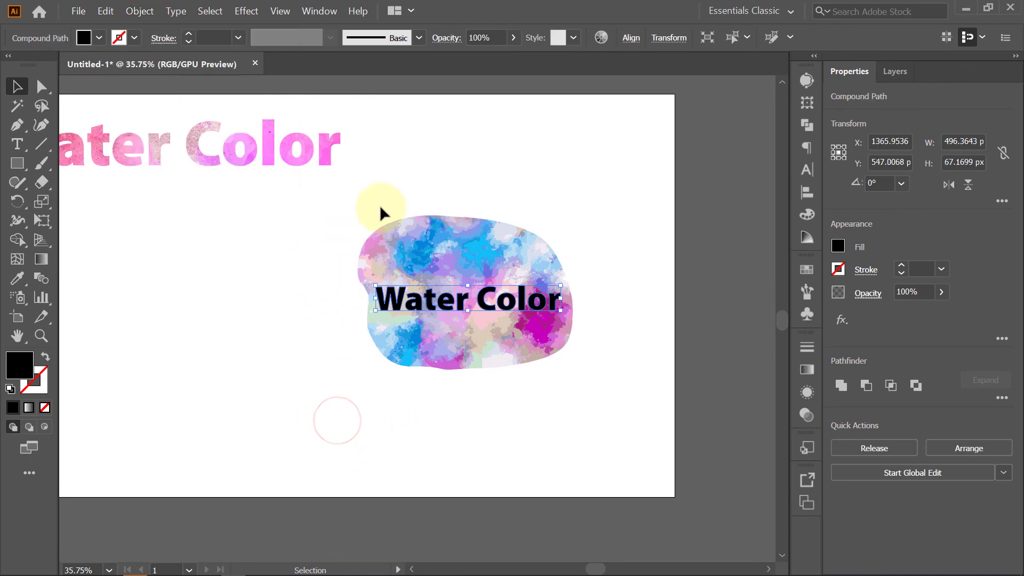
# - Duplicate the blue traced shape off to the right of the artboard
pyautogui.moveTo(518, 331); pyautogui.dragTo(582, 394)
pyautogui.click(642, 319)
pyautogui.moveTo(613, 290); pyautogui.dragTo(483, 290)
pyautogui.moveTo(569, 275); pyautogui.dragTo(648, 278)
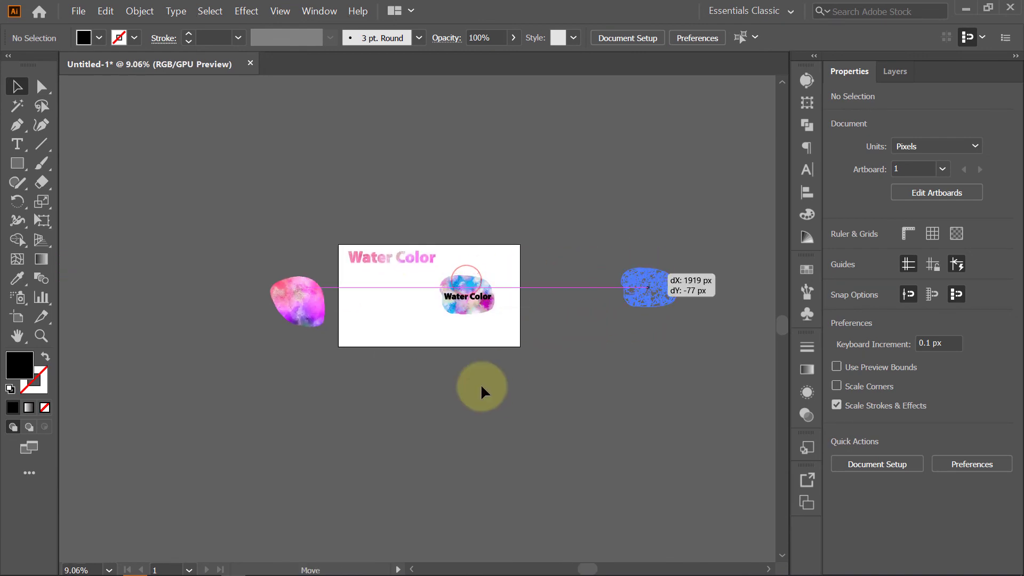
# - Select the blue shape and the outlined text together and make a clipping mask
pyautogui.click(485, 364)
pyautogui.moveTo(459, 307); pyautogui.dragTo(499, 298)
pyautogui.moveTo(391, 240); pyautogui.dragTo(533, 382)
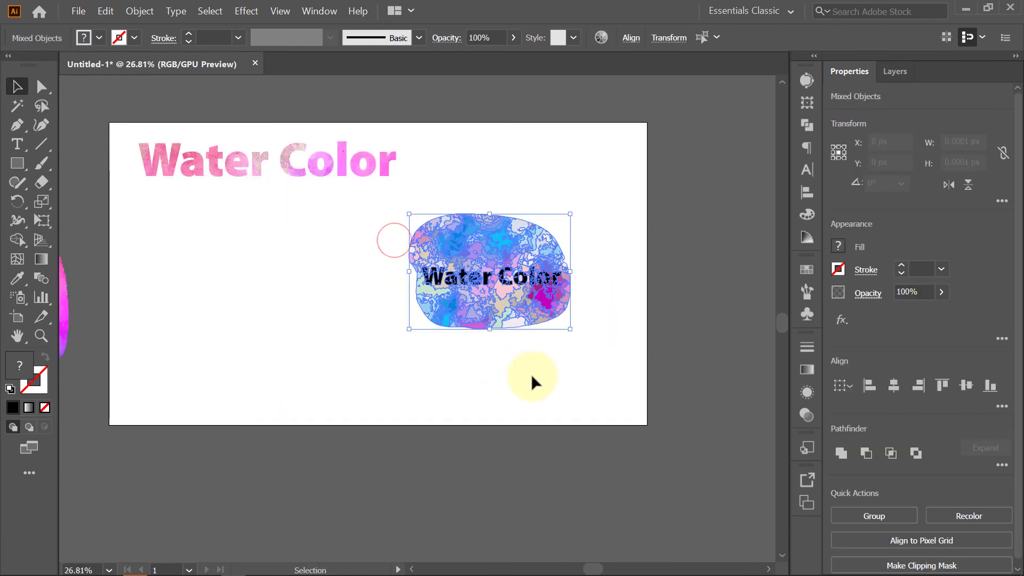
pyautogui.rightClick(519, 282)
pyautogui.click(578, 382)
# - Move the blue-textured Water Color title just beneath the pink title
pyautogui.moveTo(562, 287); pyautogui.dragTo(347, 214)
pyautogui.click(419, 272)
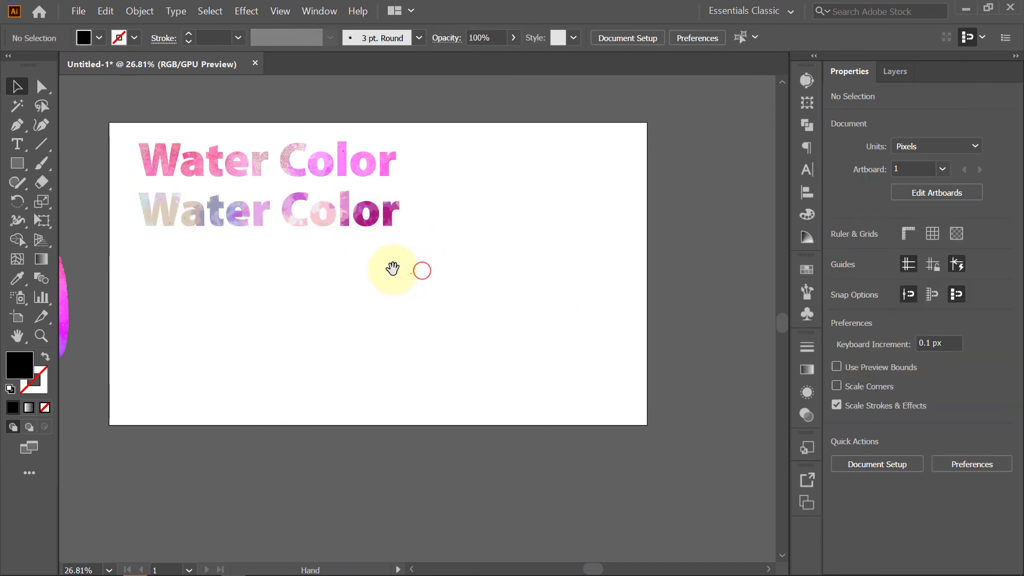
pyautogui.keyDown('ctrl'); pyautogui.keyDown('alt'); pyautogui.click(475, 304); pyautogui.keyUp('alt'); pyautogui.keyUp('ctrl')
pyautogui.keyDown('ctrl'); pyautogui.keyDown('alt'); pyautogui.click(501, 299); pyautogui.keyUp('alt'); pyautogui.keyUp('ctrl')
pyautogui.moveTo(500, 304); pyautogui.dragTo(394, 320)
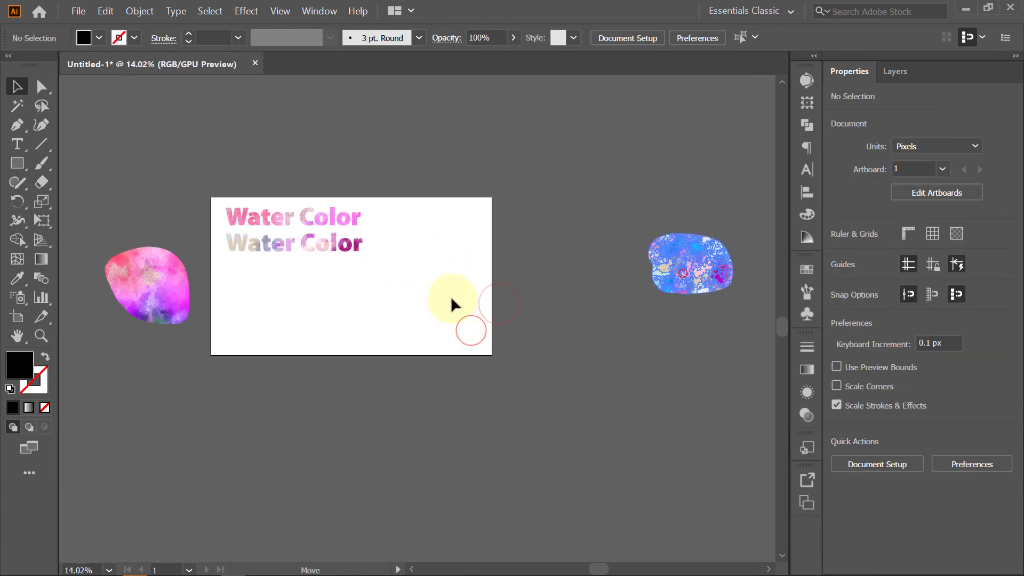
# - Move the spare pink and blue watercolor shapes onto the artboard below the two titles
pyautogui.moveTo(680, 271); pyautogui.dragTo(416, 304)
pyautogui.moveTo(309, 309); pyautogui.dragTo(405, 213)
pyautogui.moveTo(320, 259); pyautogui.dragTo(321, 258)
pyautogui.scroll(3, 406, 240)
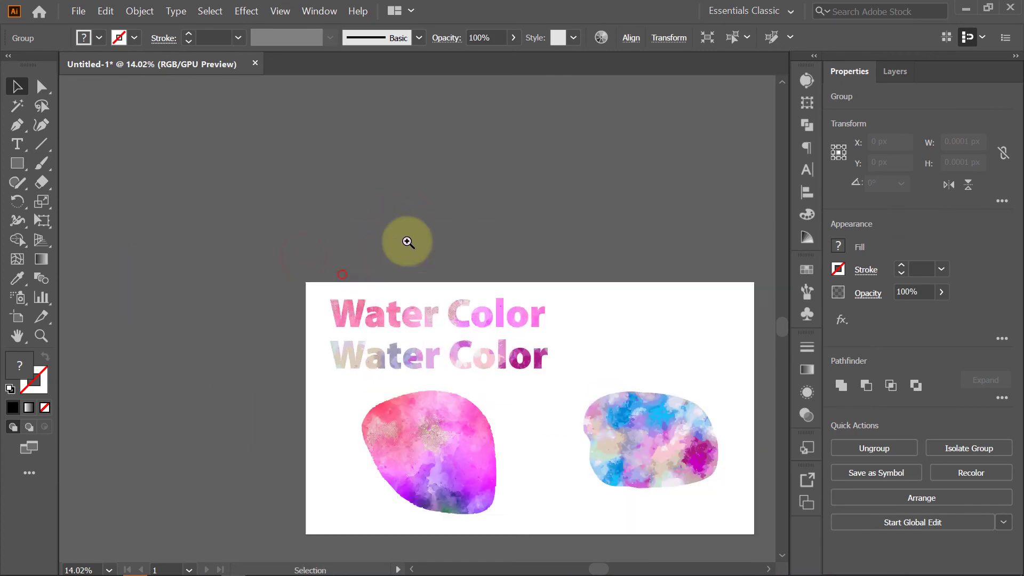
pyautogui.hscroll(3, 454, 233)
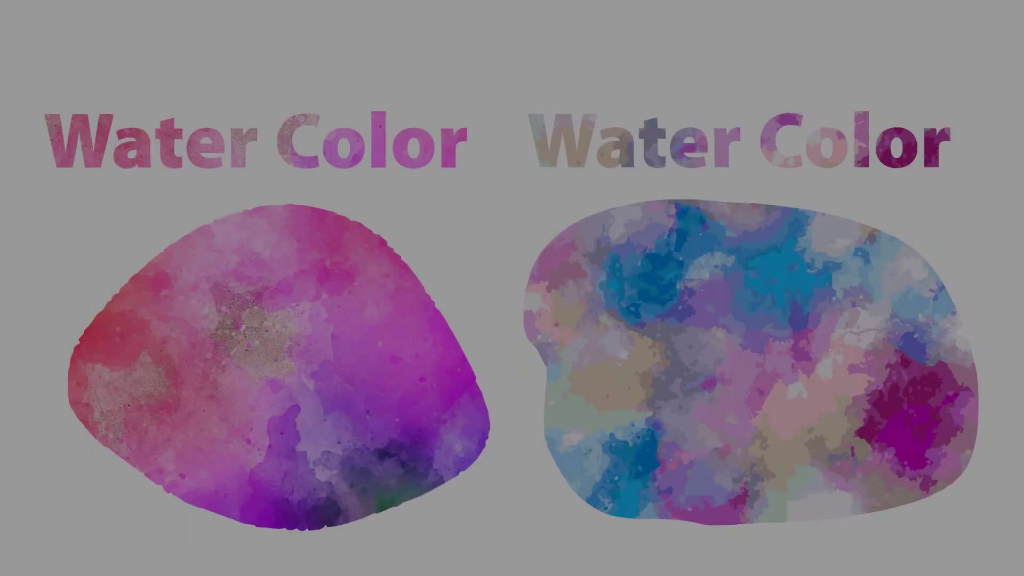